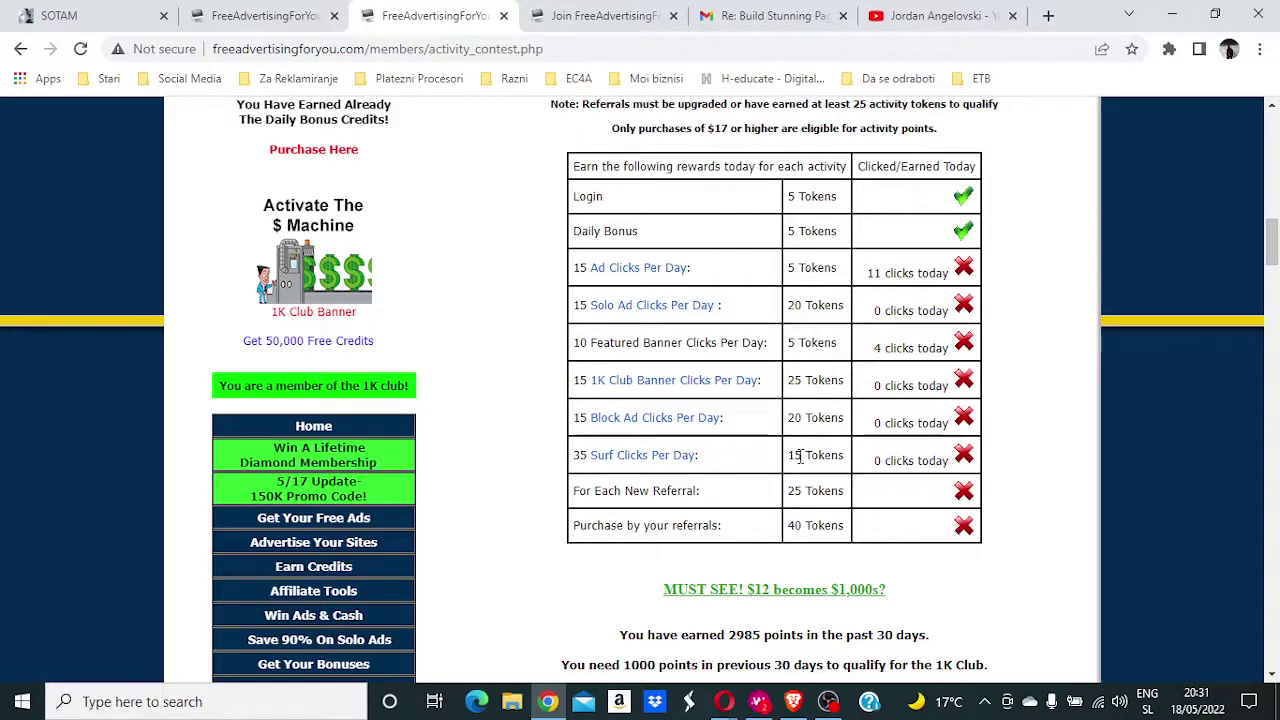
Step: Examine the daily activity rewards table, from the surf clicks row up to the login row, and the points information below it
left_click_drag(800, 456, 575, 456)
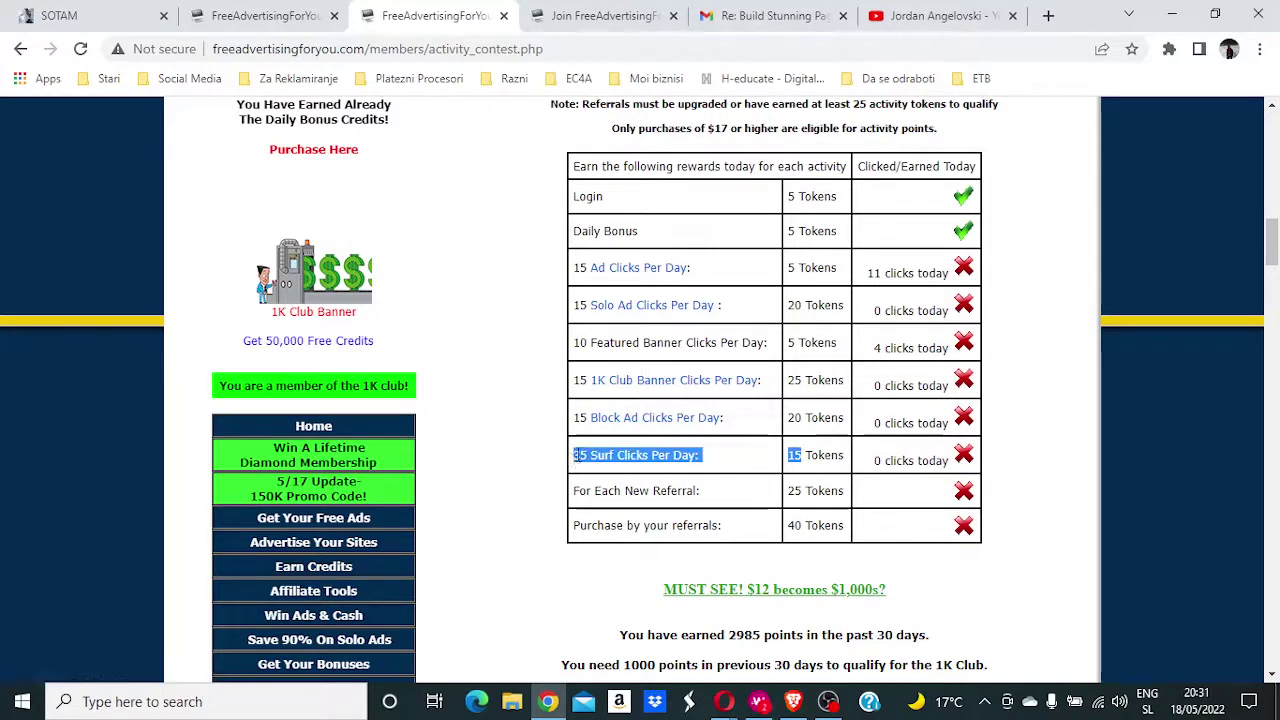
left_click(741, 464)
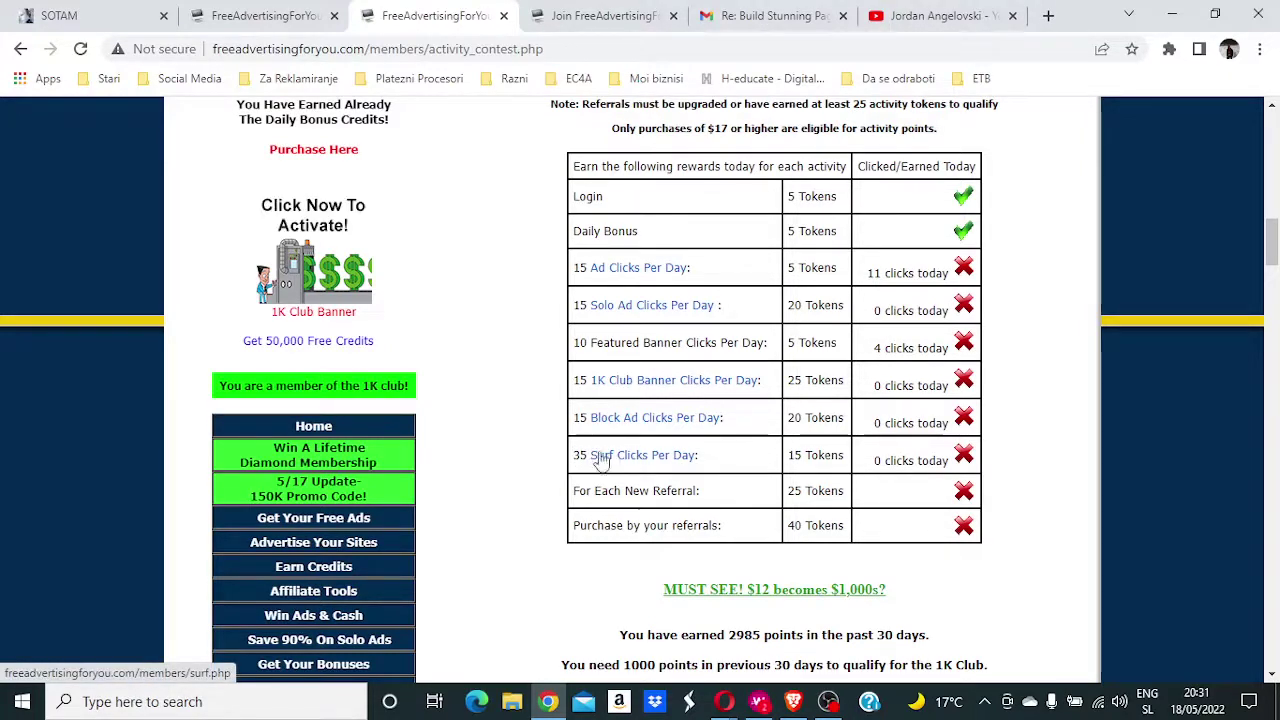
triple_click(813, 456)
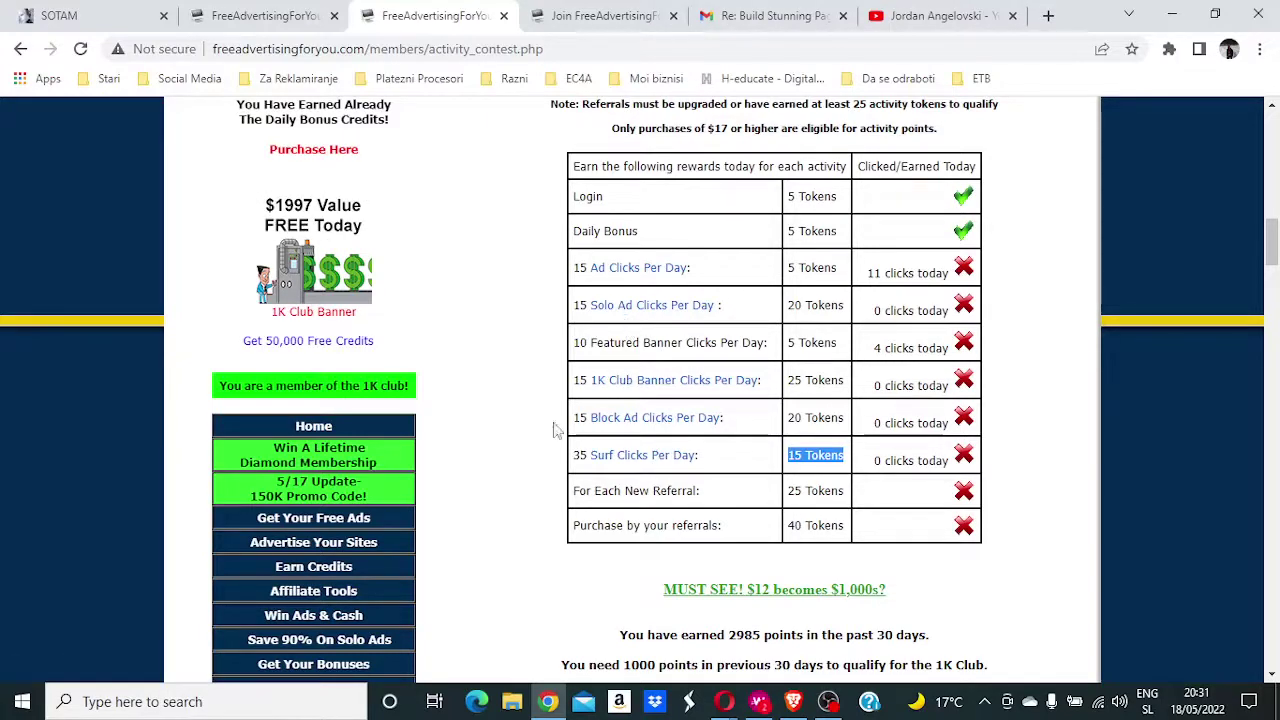
scroll(527, 468, "down", 1)
scroll(527, 468, "down", 1)
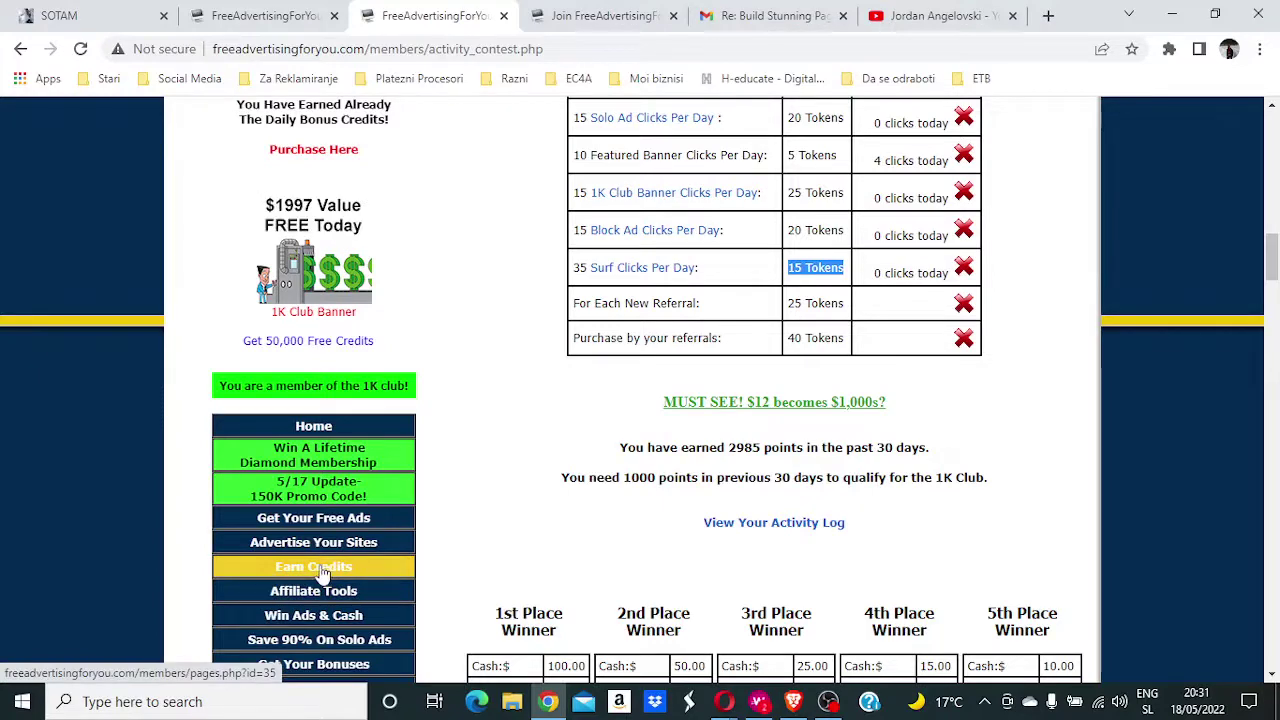
scroll(569, 391, "up", 2)
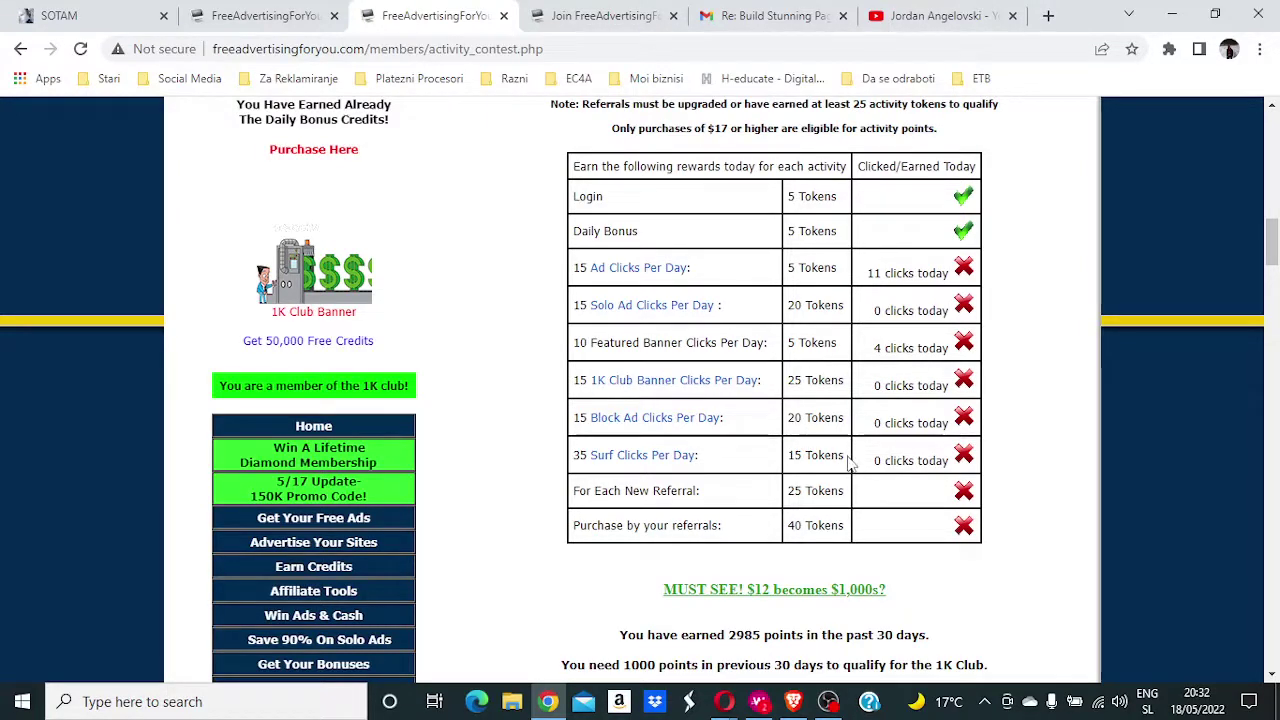
left_click_drag(853, 460, 562, 203)
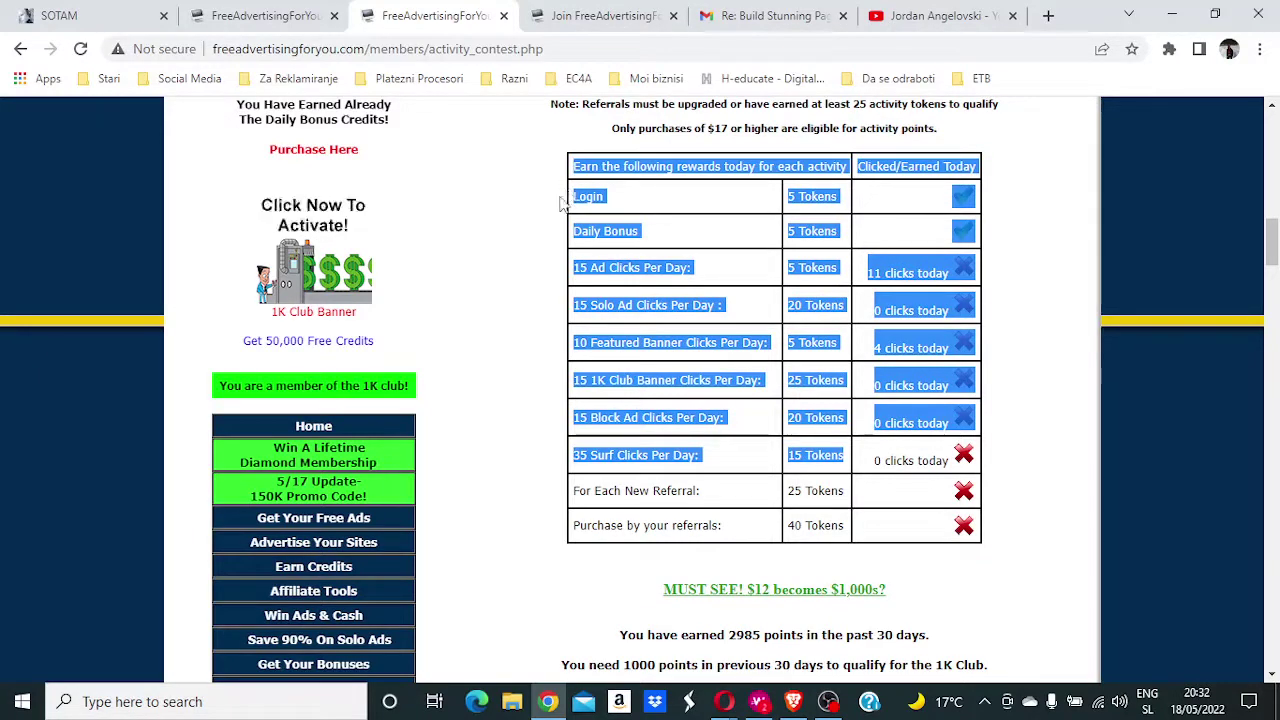
left_click(490, 219)
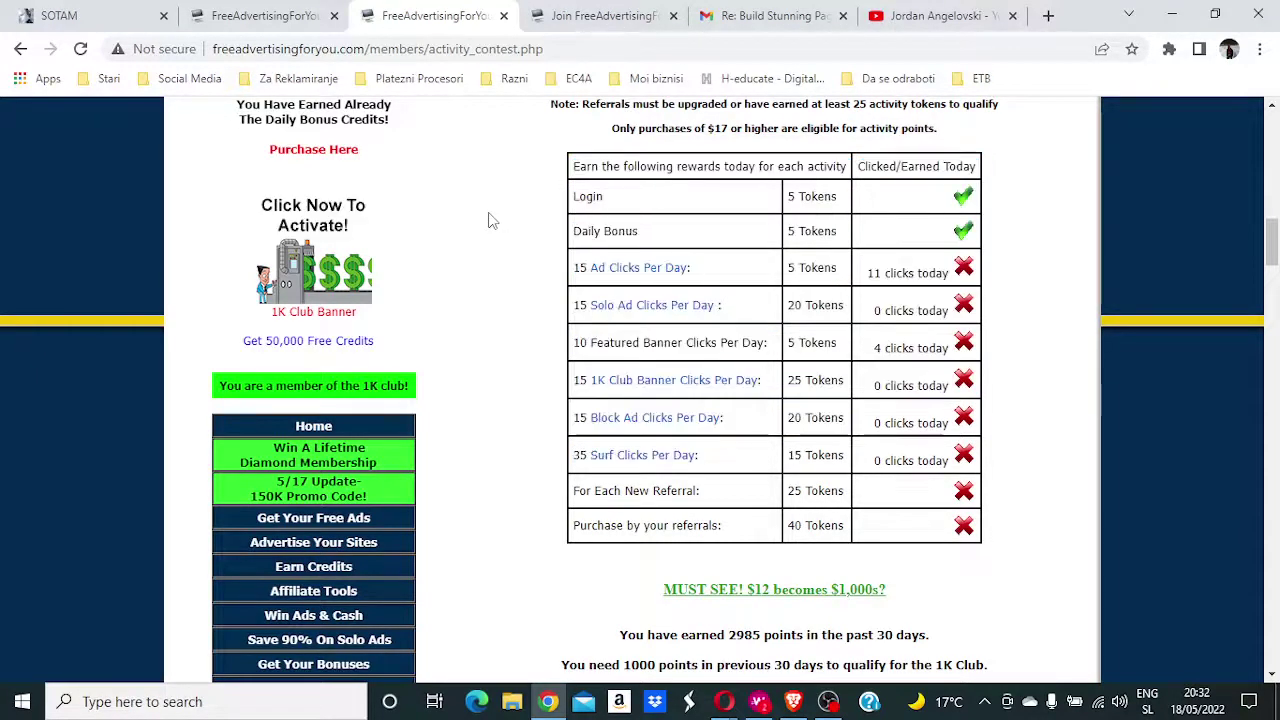
scroll(490, 217, "down", 1)
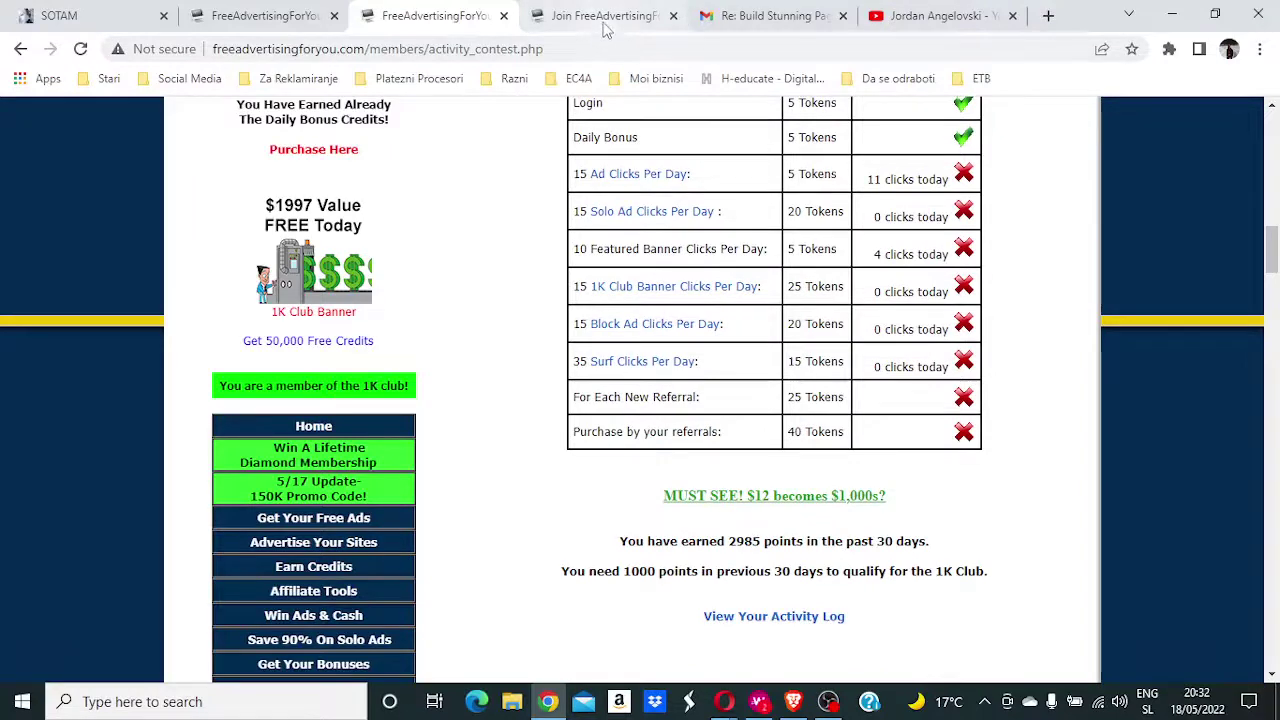
Step: View the public promo page, and review the picture, banner and text ad fields in the My Promo Page setup
left_click(603, 28)
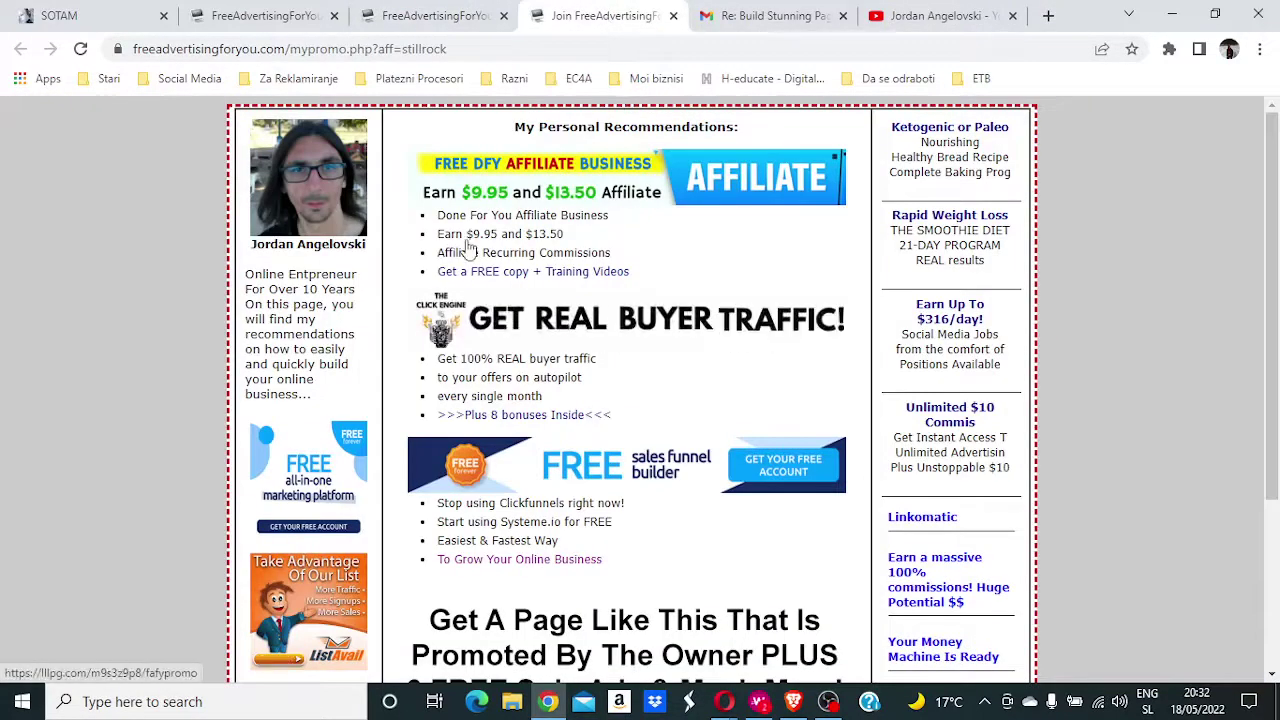
left_click(290, 20)
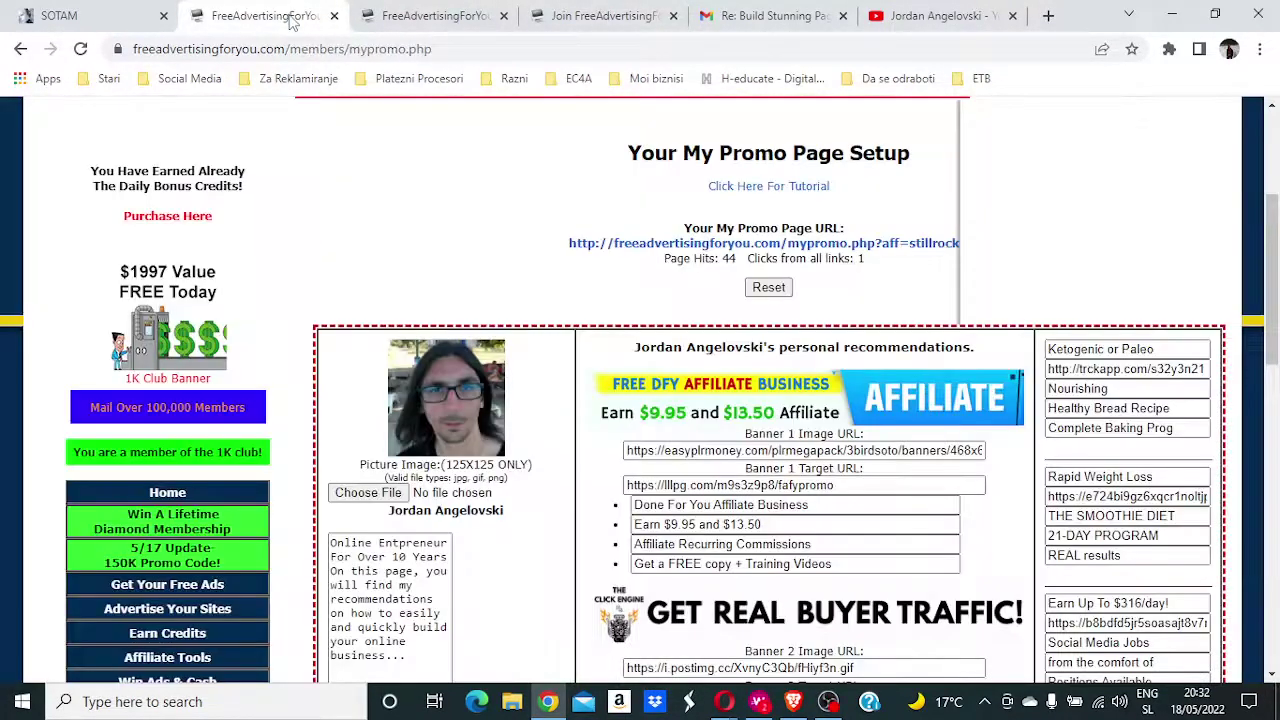
scroll(555, 271, "down", 1)
scroll(555, 271, "up", 1)
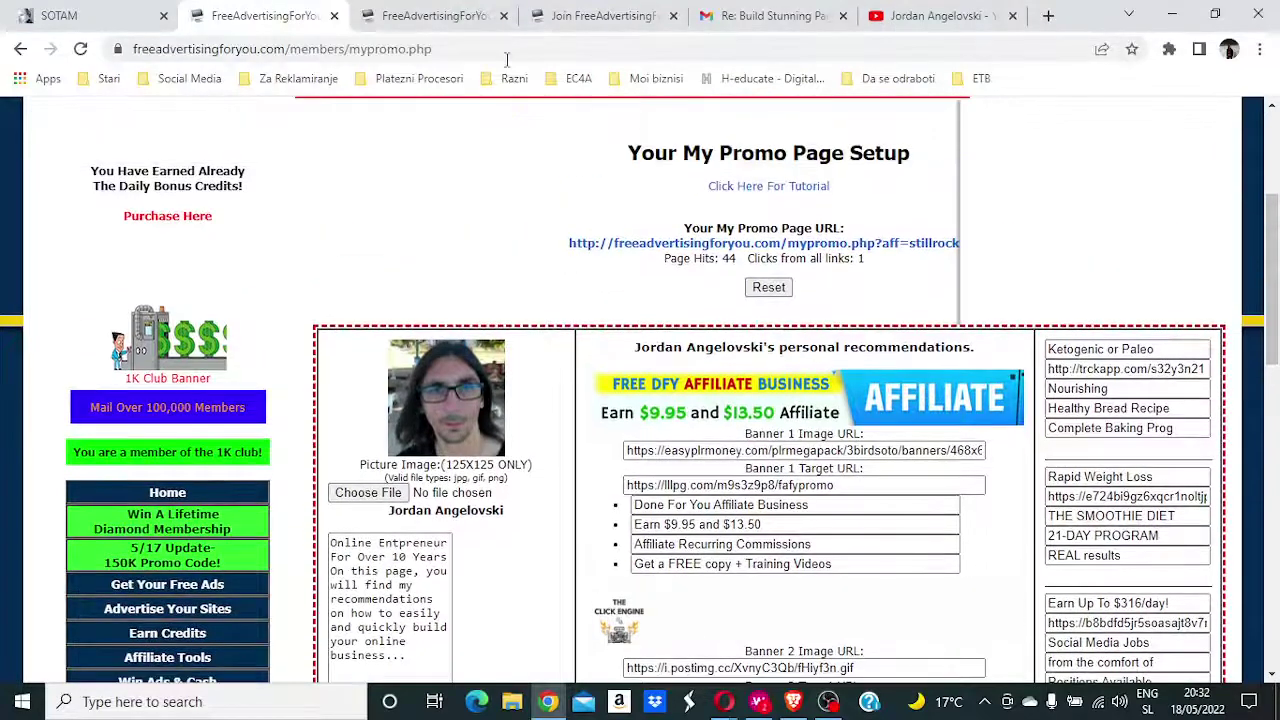
scroll(792, 421, "down", 1)
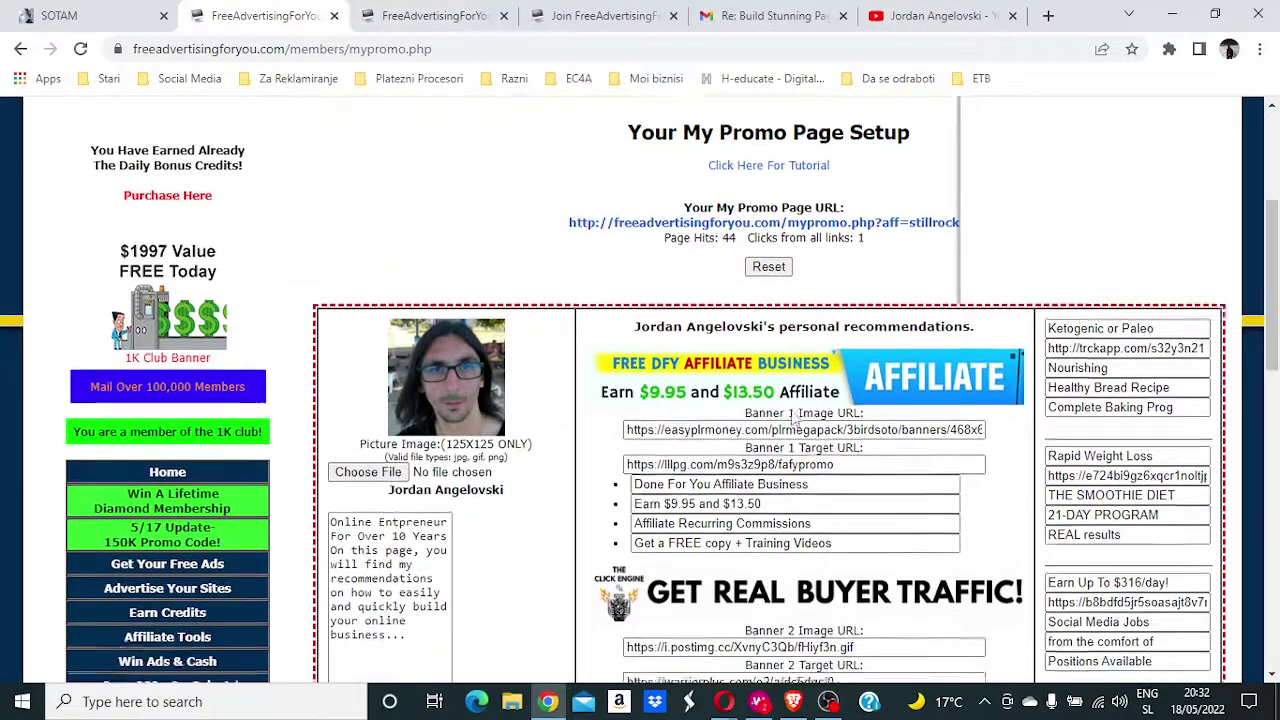
scroll(796, 418, "down", 1)
scroll(796, 418, "up", 1)
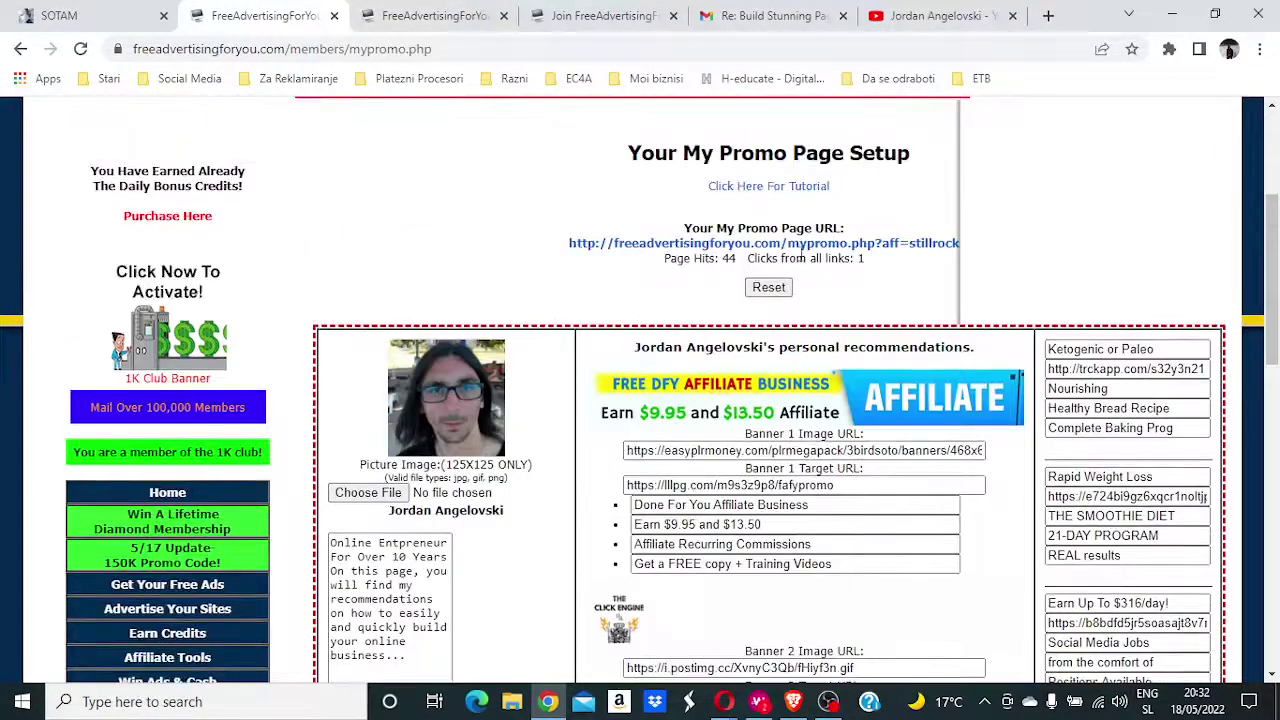
scroll(802, 256, "down", 1)
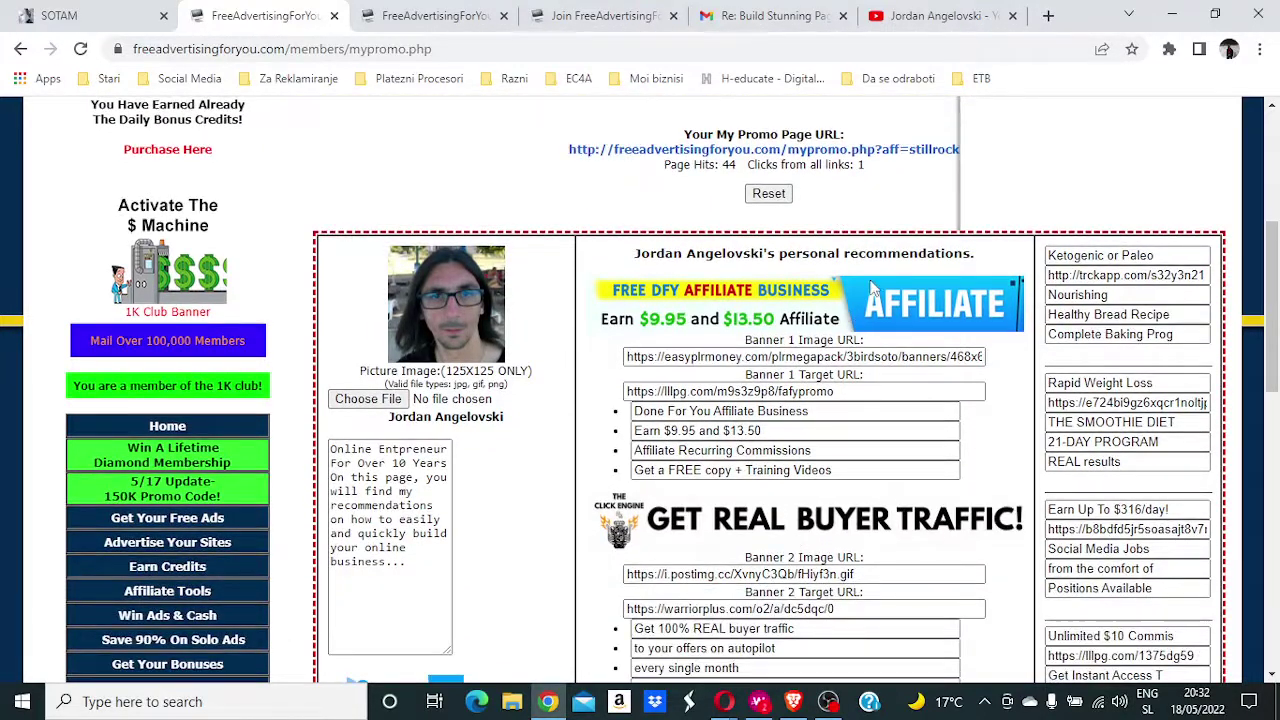
scroll(1015, 200, "down", 1)
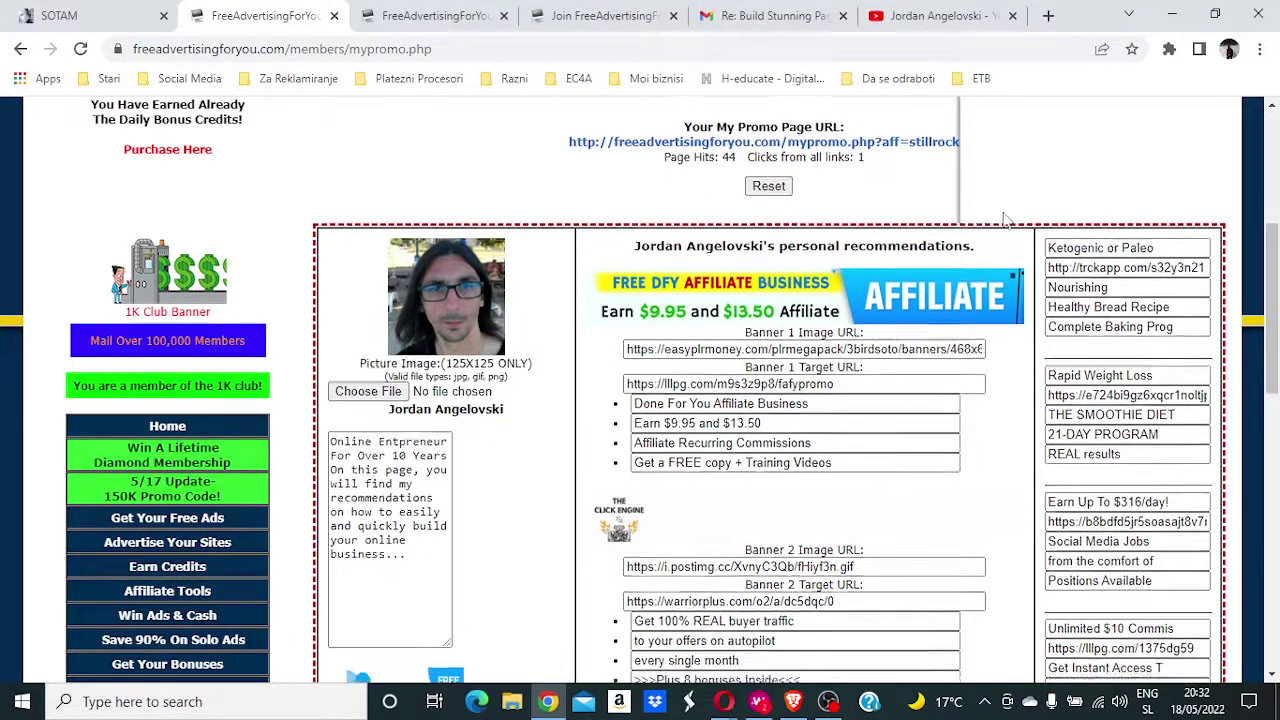
scroll(1000, 190, "down", 1)
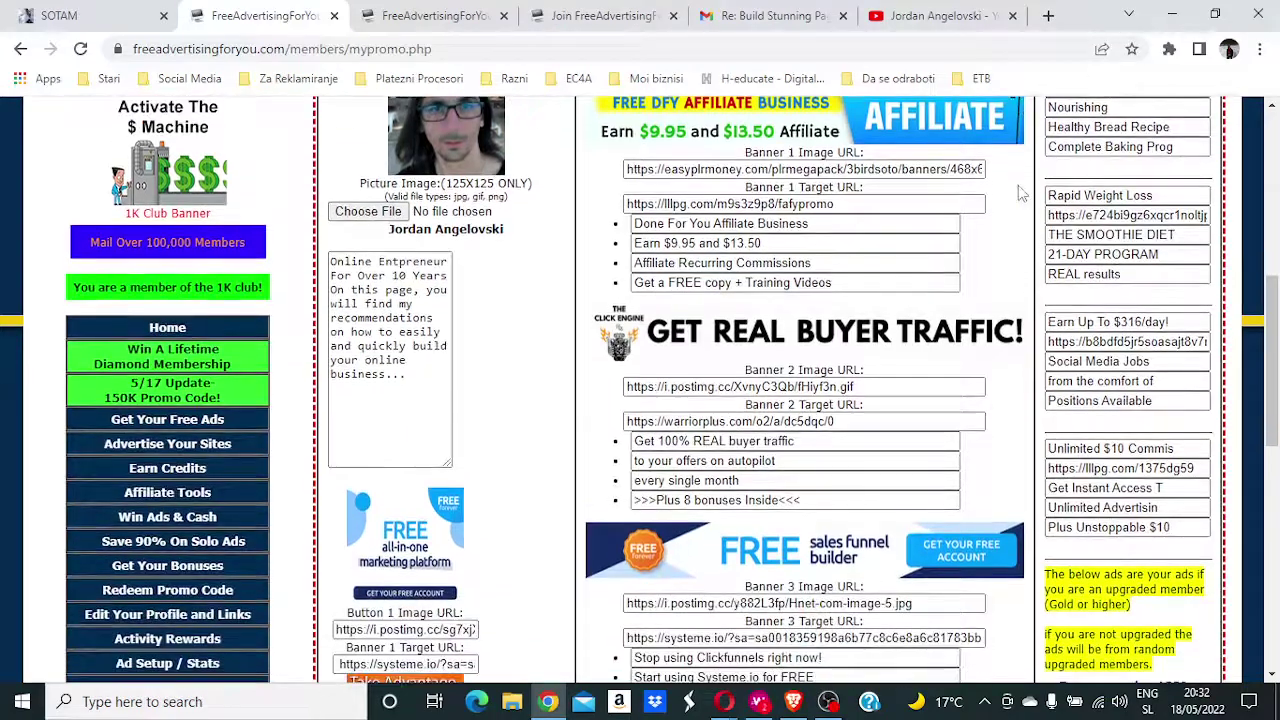
scroll(866, 172, "up", 1)
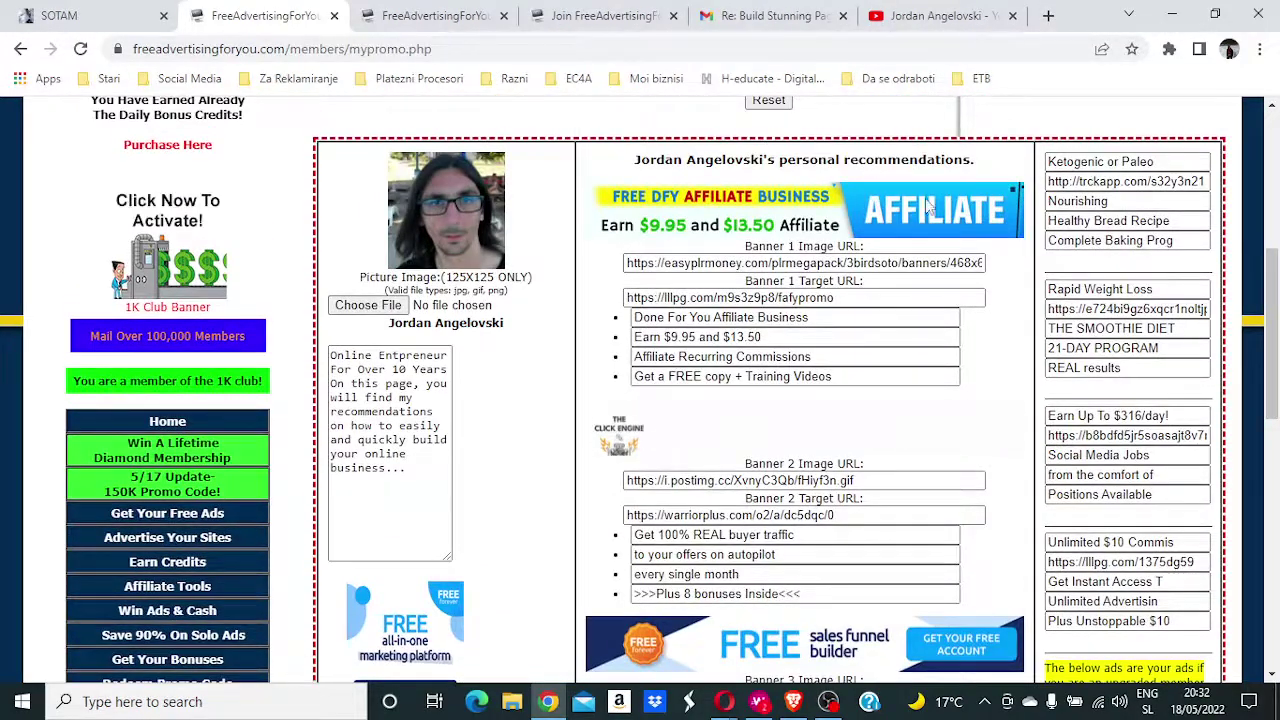
Step: Close the activity contest page, check the public promo page, and return to the My Promo Page setup
left_click(455, 16)
left_click(505, 17)
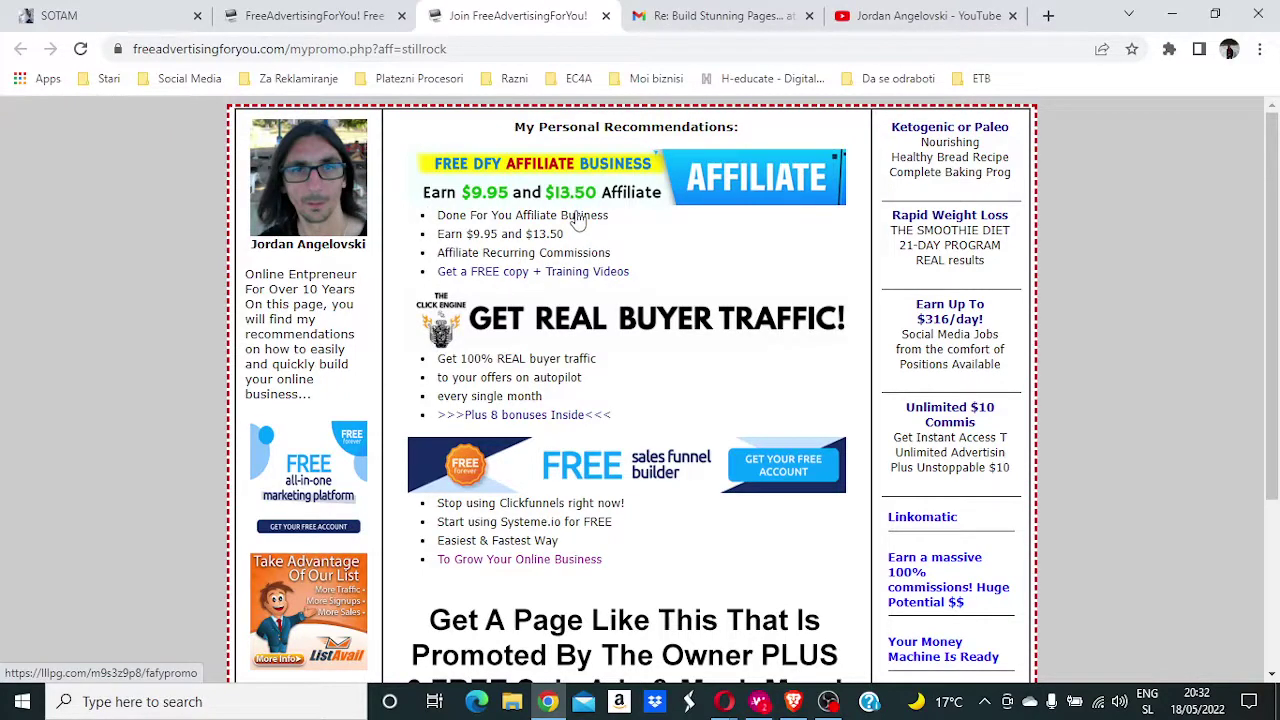
left_click(333, 18)
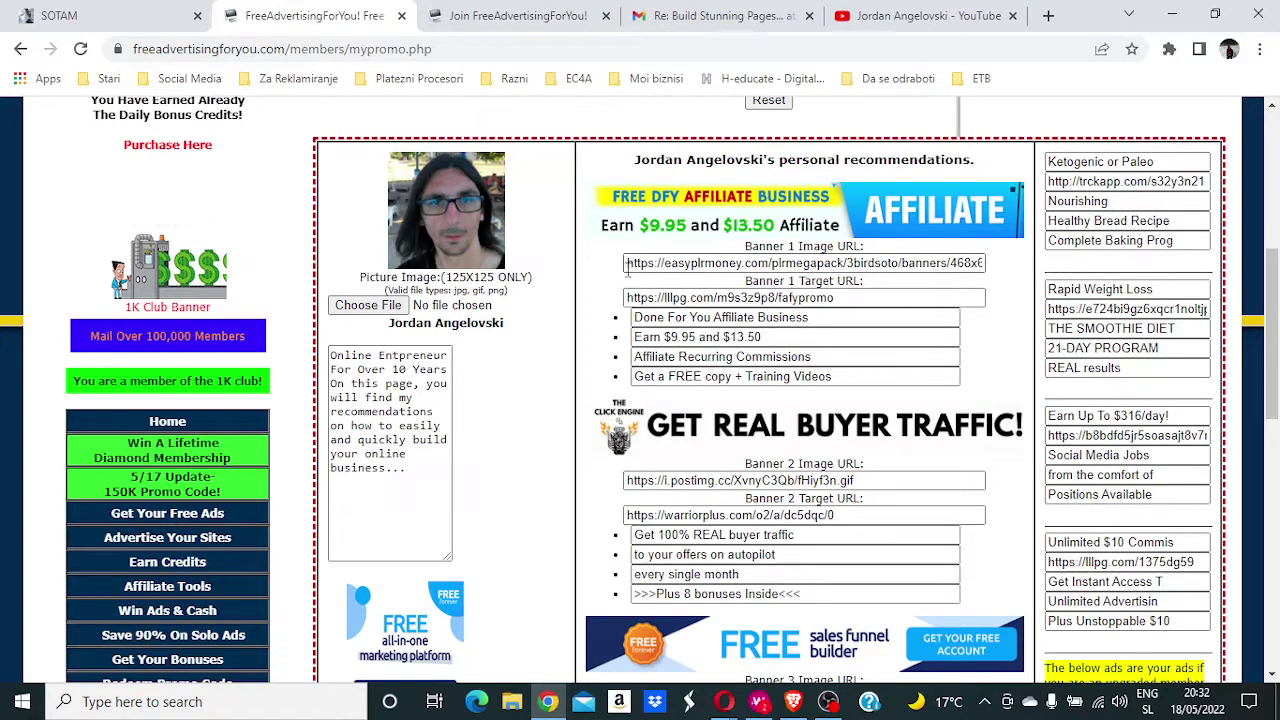
Step: Highlight the Banner 1 image and target URLs, and review the banner 2, banner 3 and button entries below
left_click_drag(628, 265, 1018, 272)
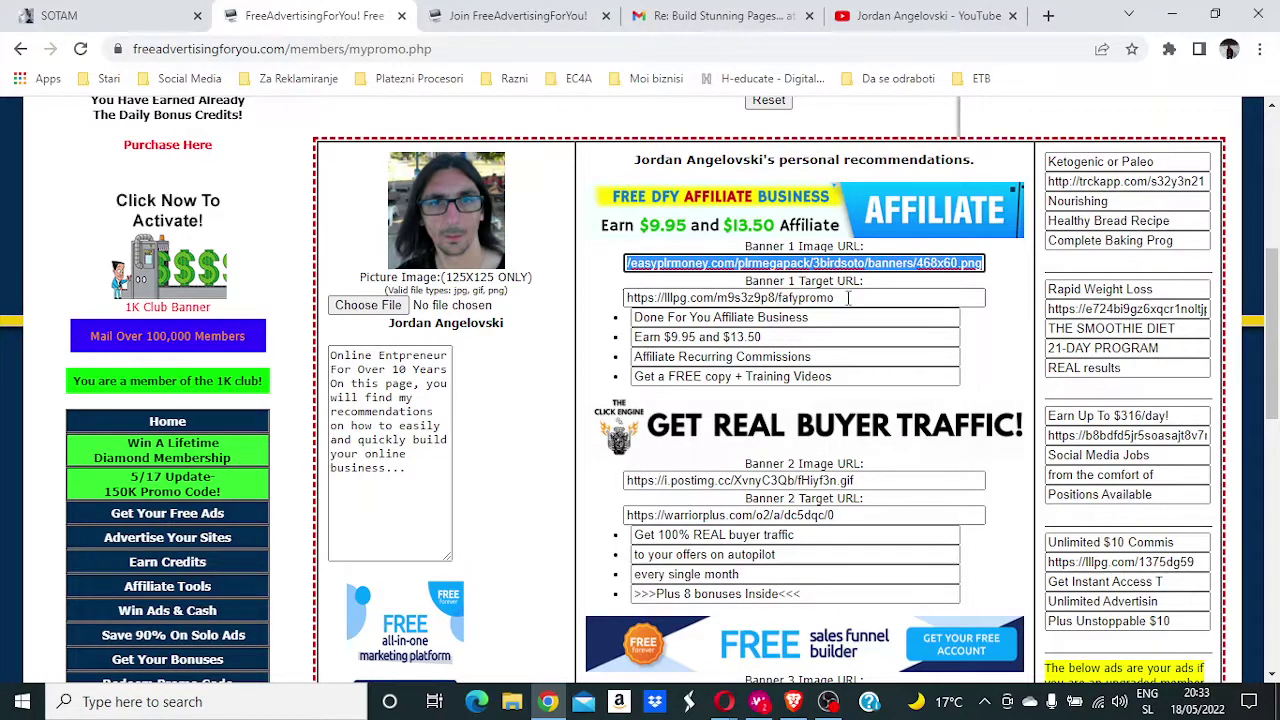
left_click_drag(850, 297, 625, 306)
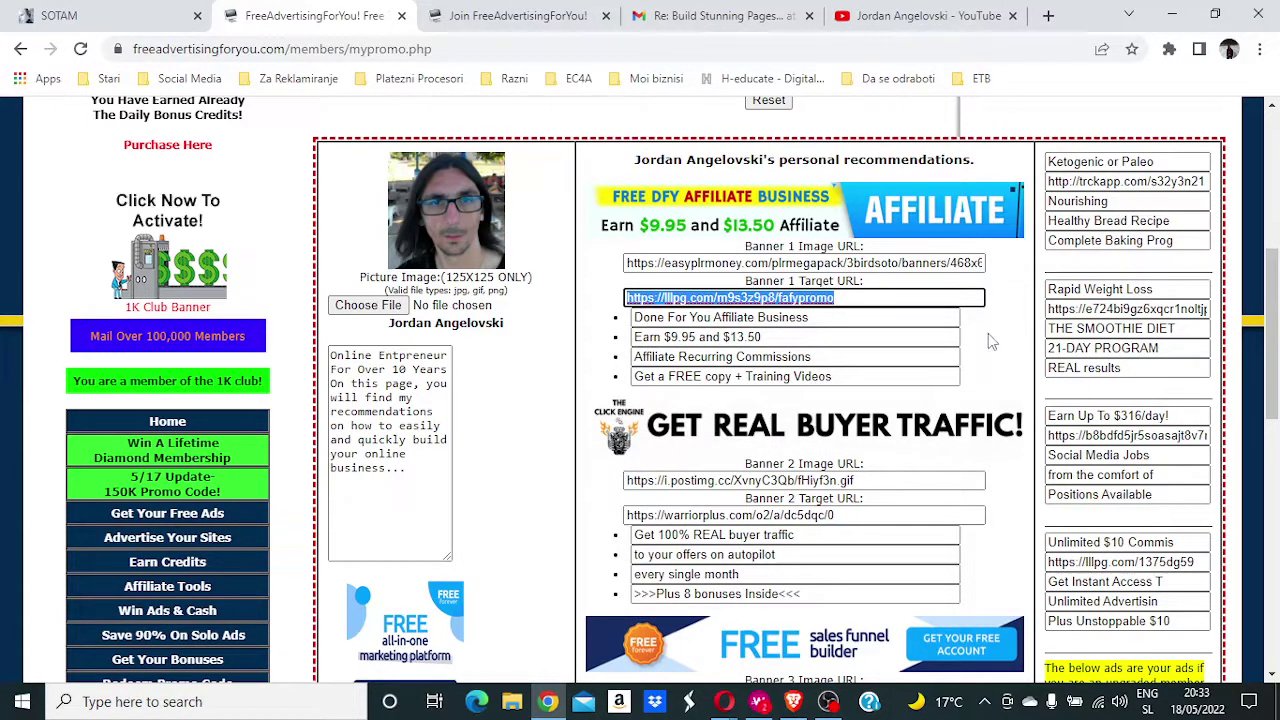
scroll(870, 270, "down", 1)
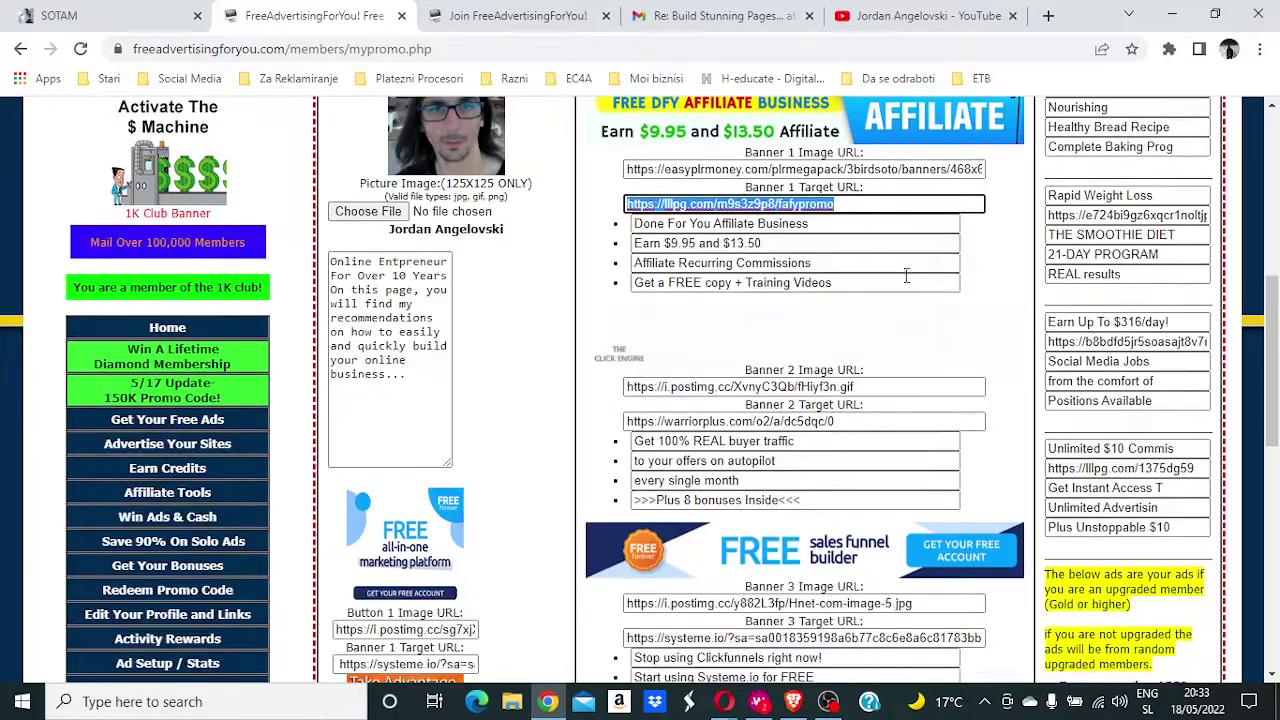
scroll(755, 282, "down", 2)
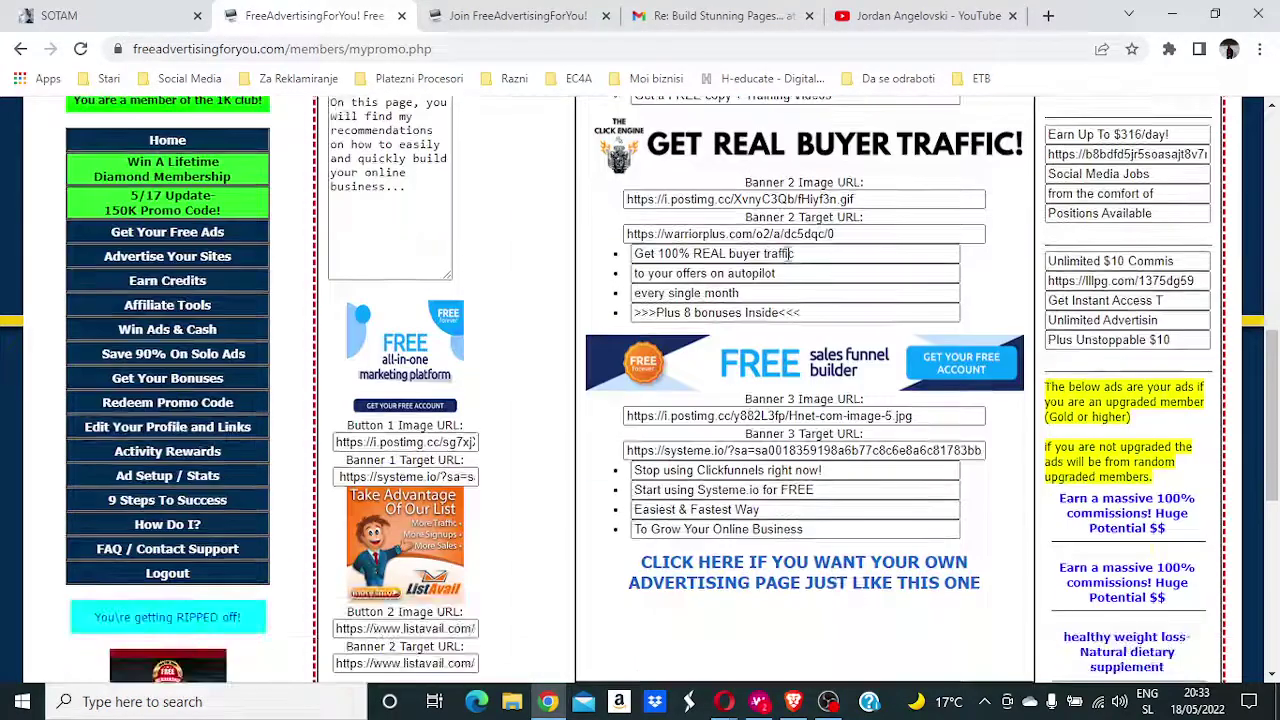
scroll(760, 240, "down", 2)
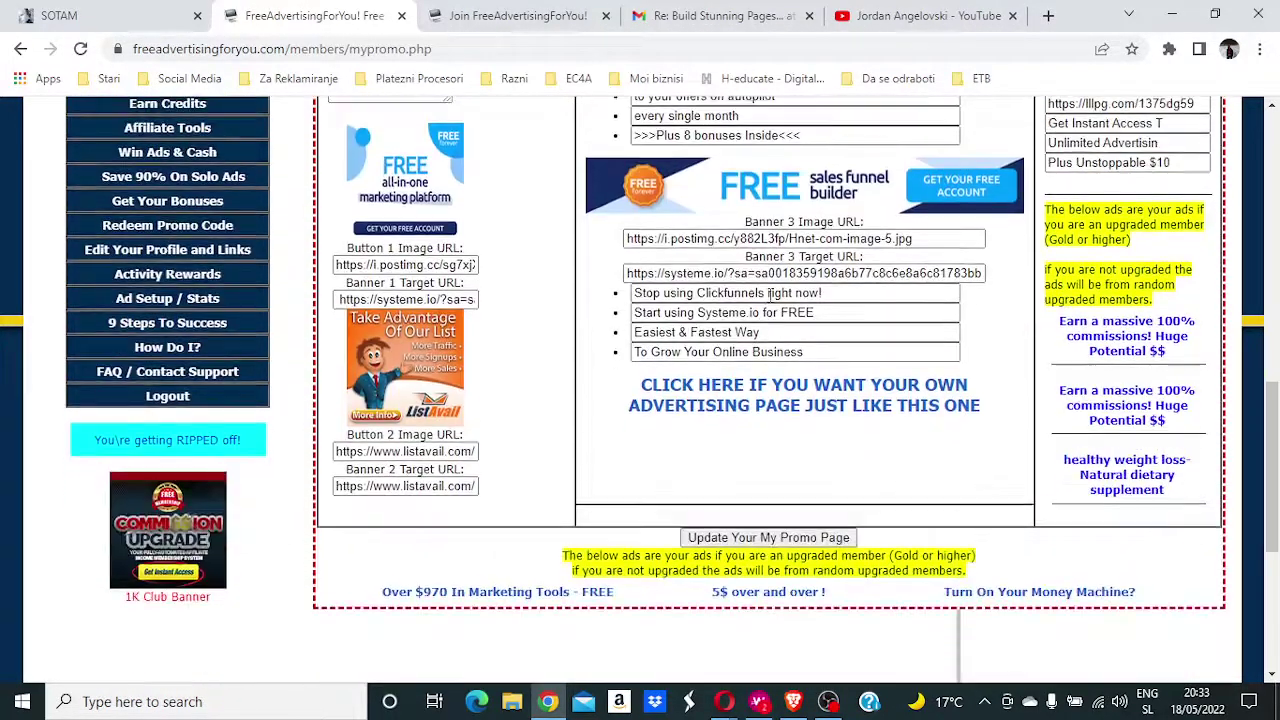
scroll(773, 285, "up", 5)
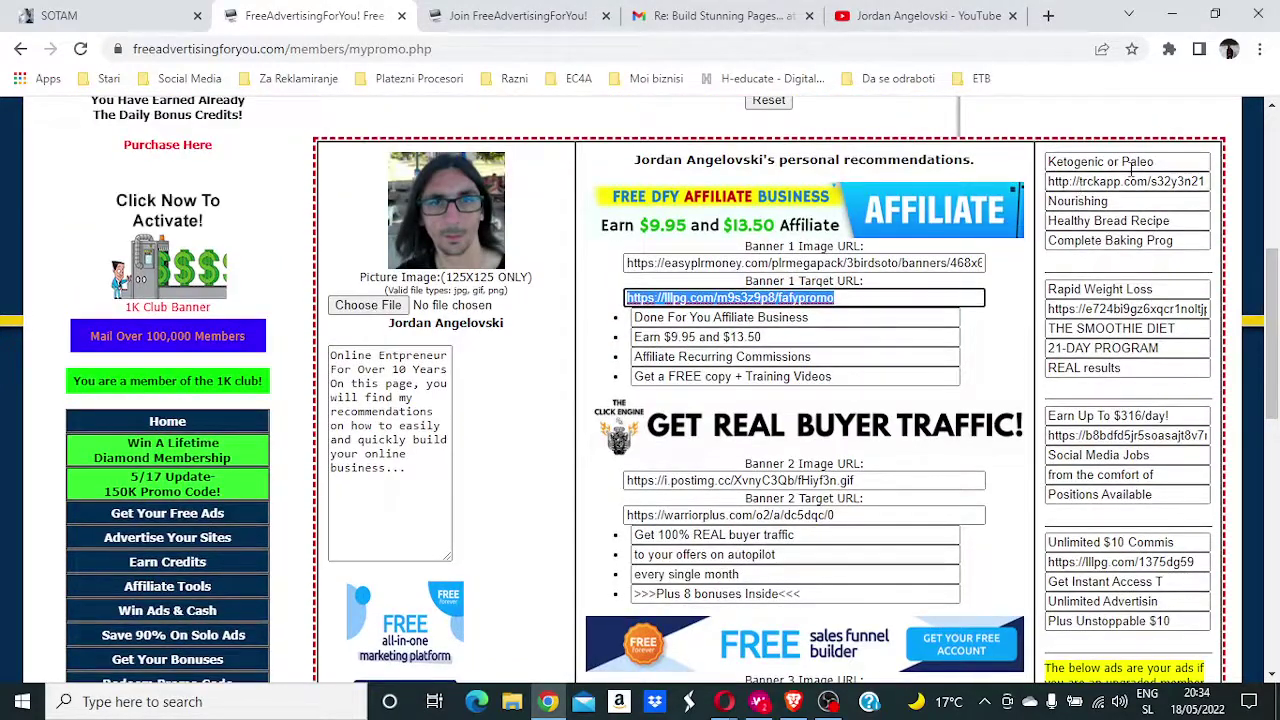
Step: Inspect the headline and link of the "Ketogenic or Paleo" text ad and compare it with the public promo page
left_click(1051, 179)
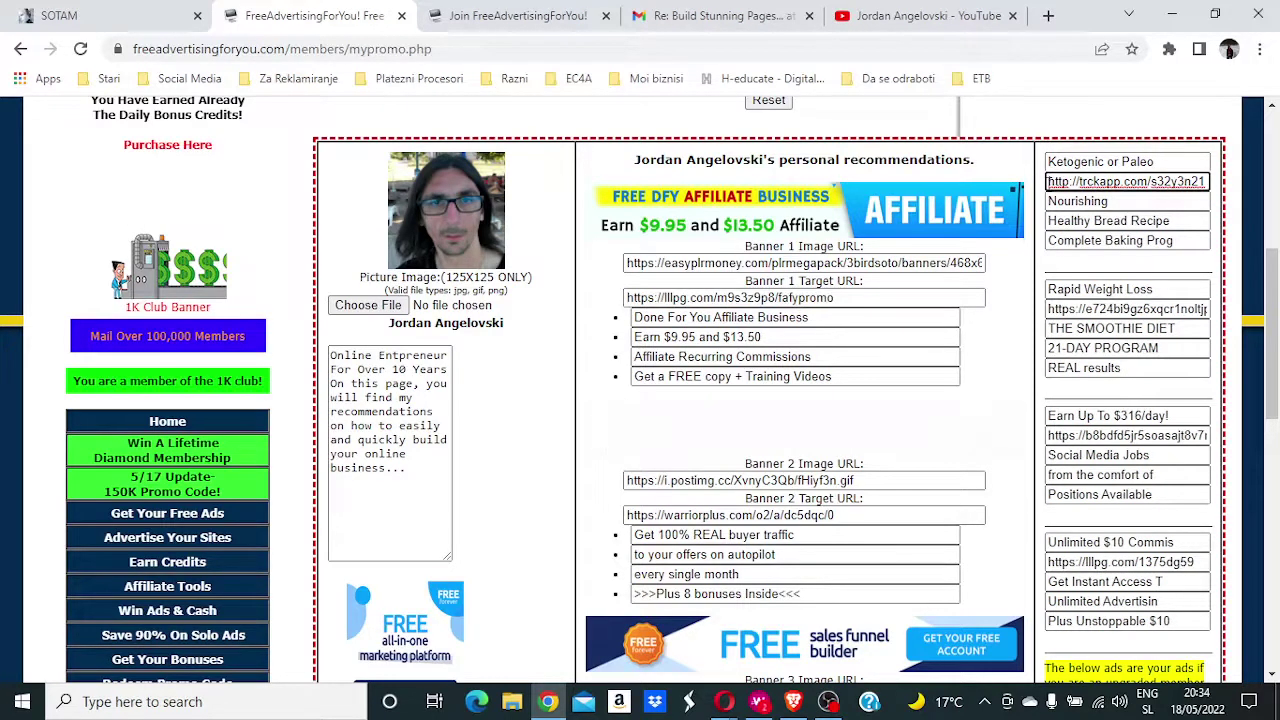
key("ctrl+a")
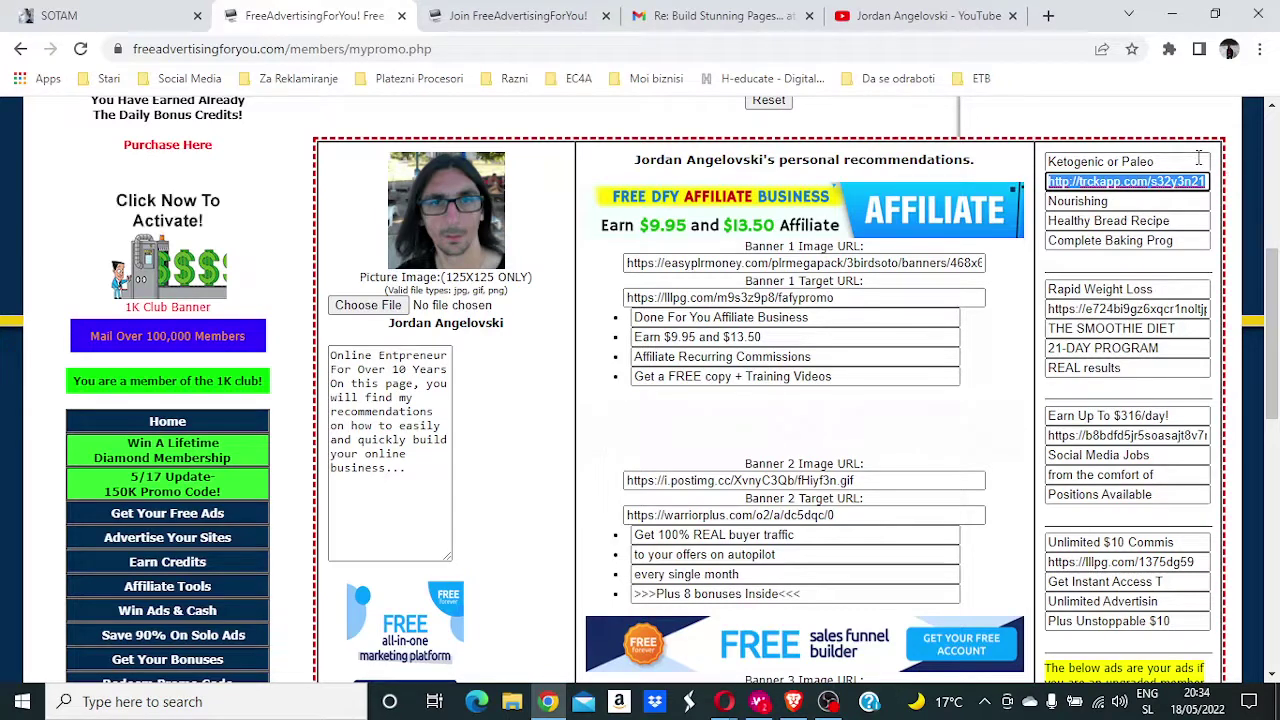
left_click(551, 8)
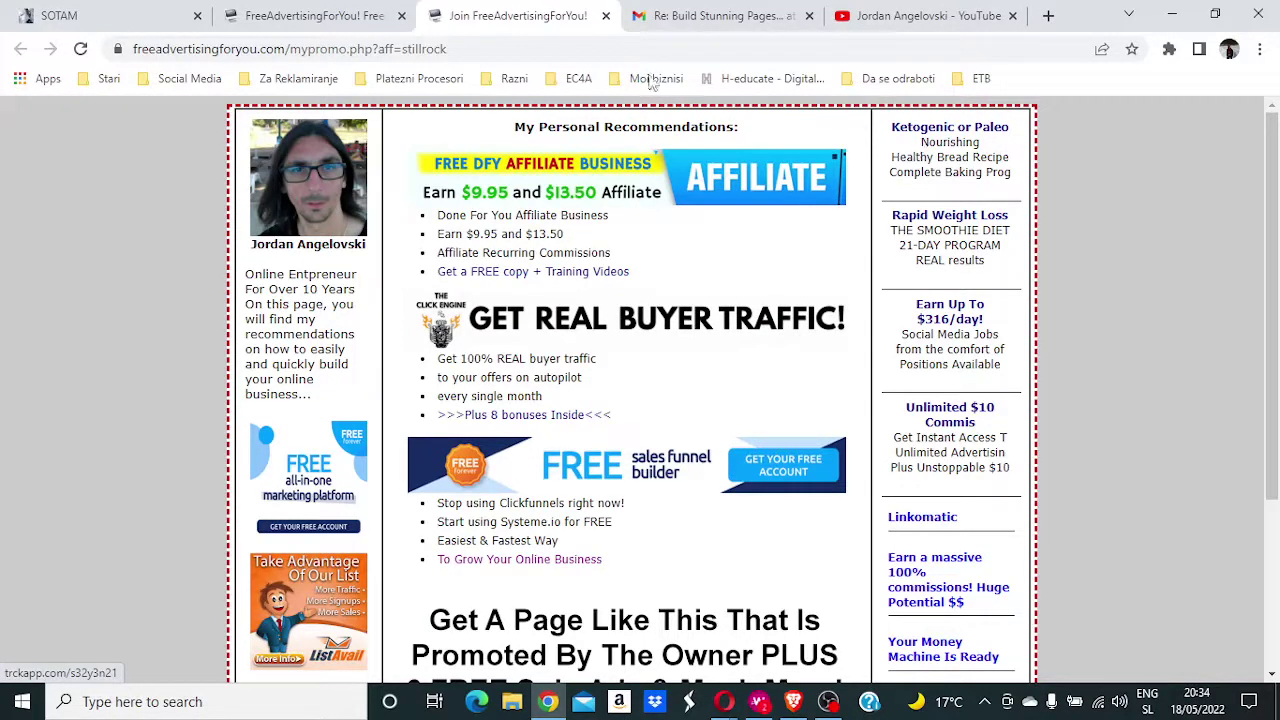
left_click(316, 12)
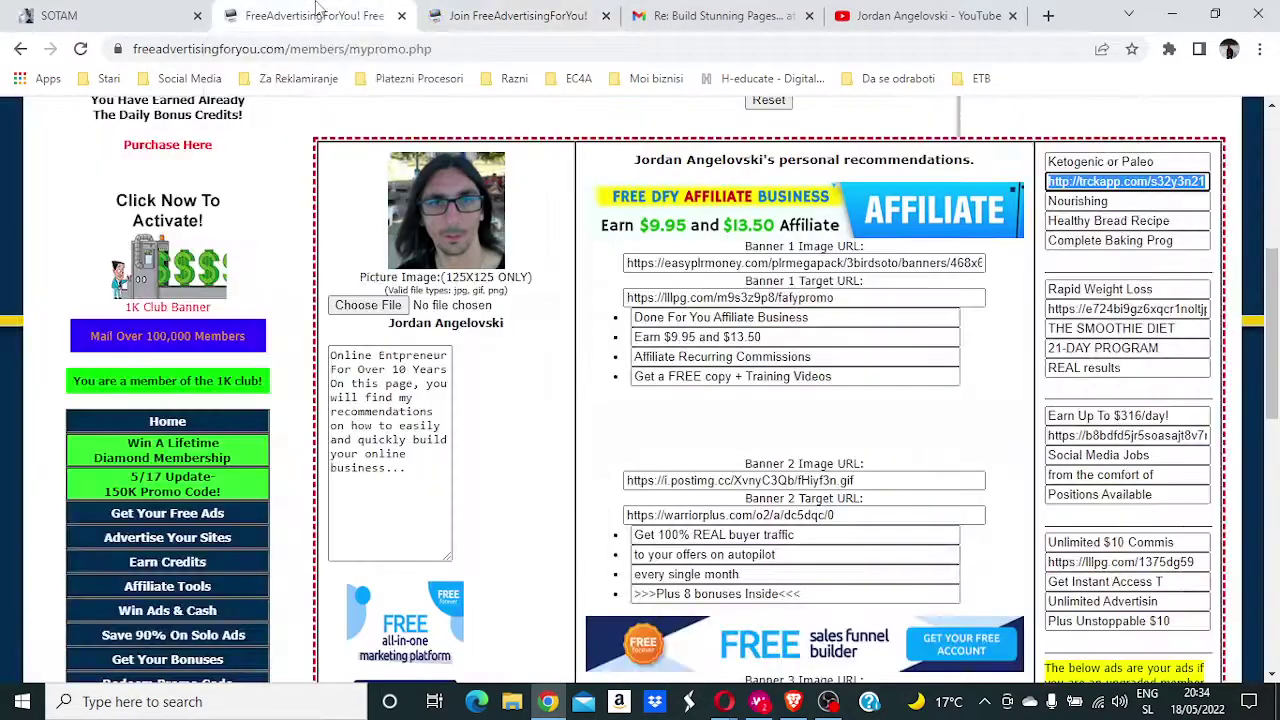
left_click(1183, 155)
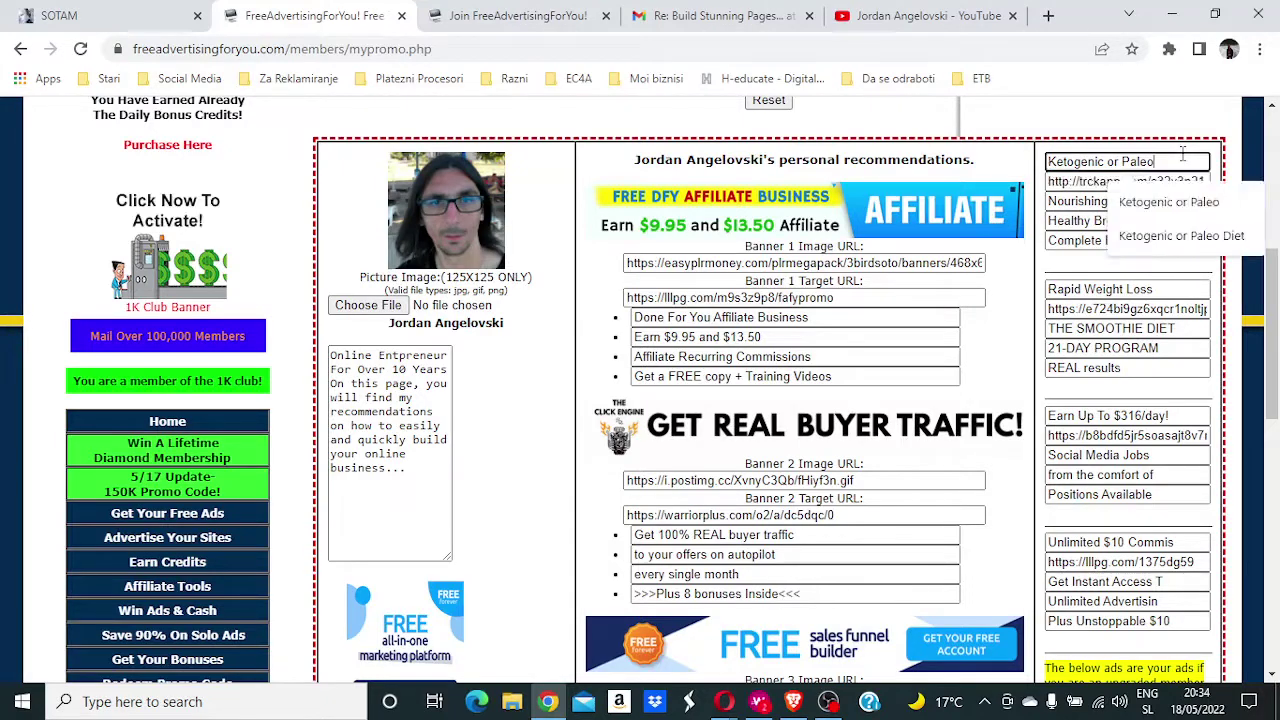
left_click(1060, 183)
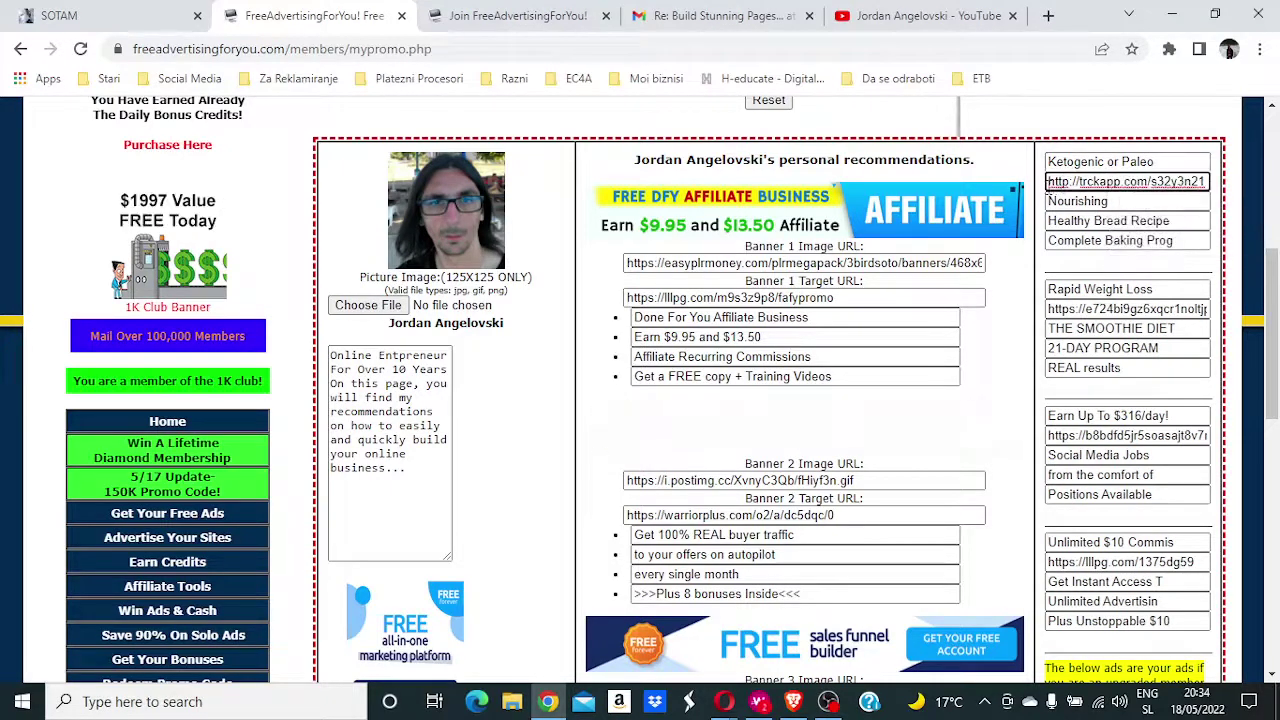
Step: Inspect the "Rapid Weight Loss" text ad, highlight its link, and look over the entries below it
scroll(1069, 257, "down", 1)
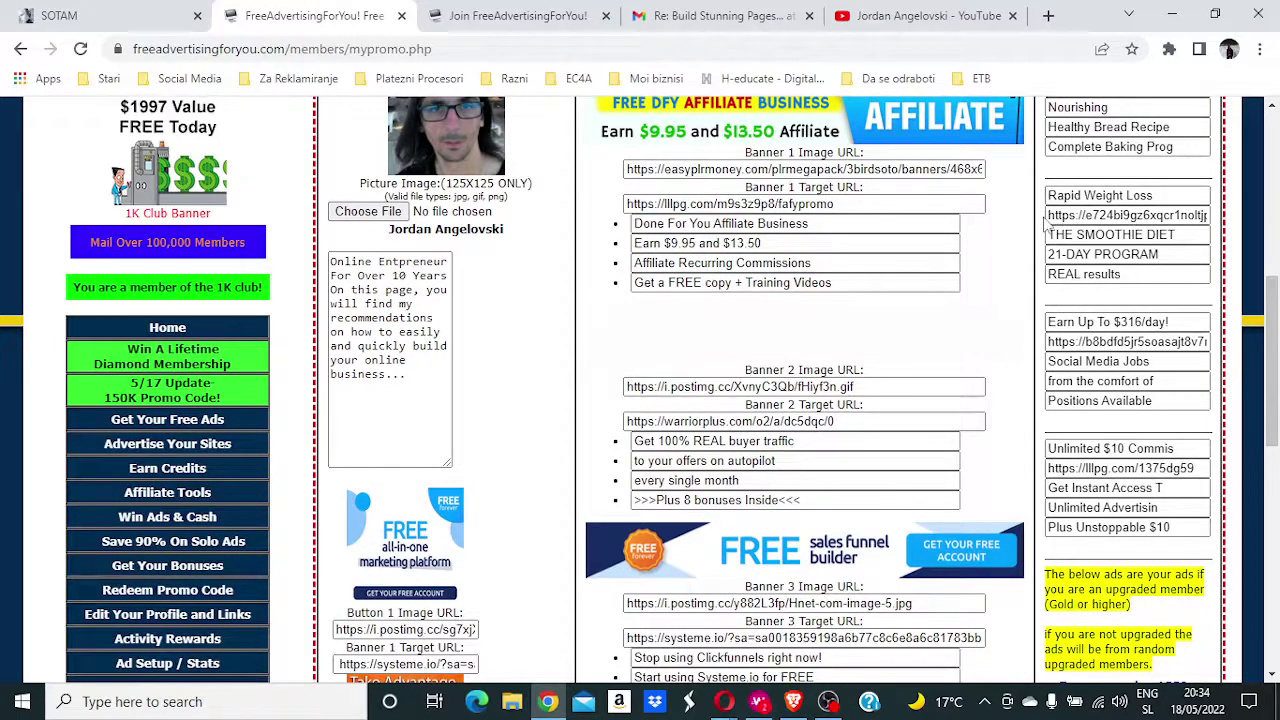
left_click(1048, 196)
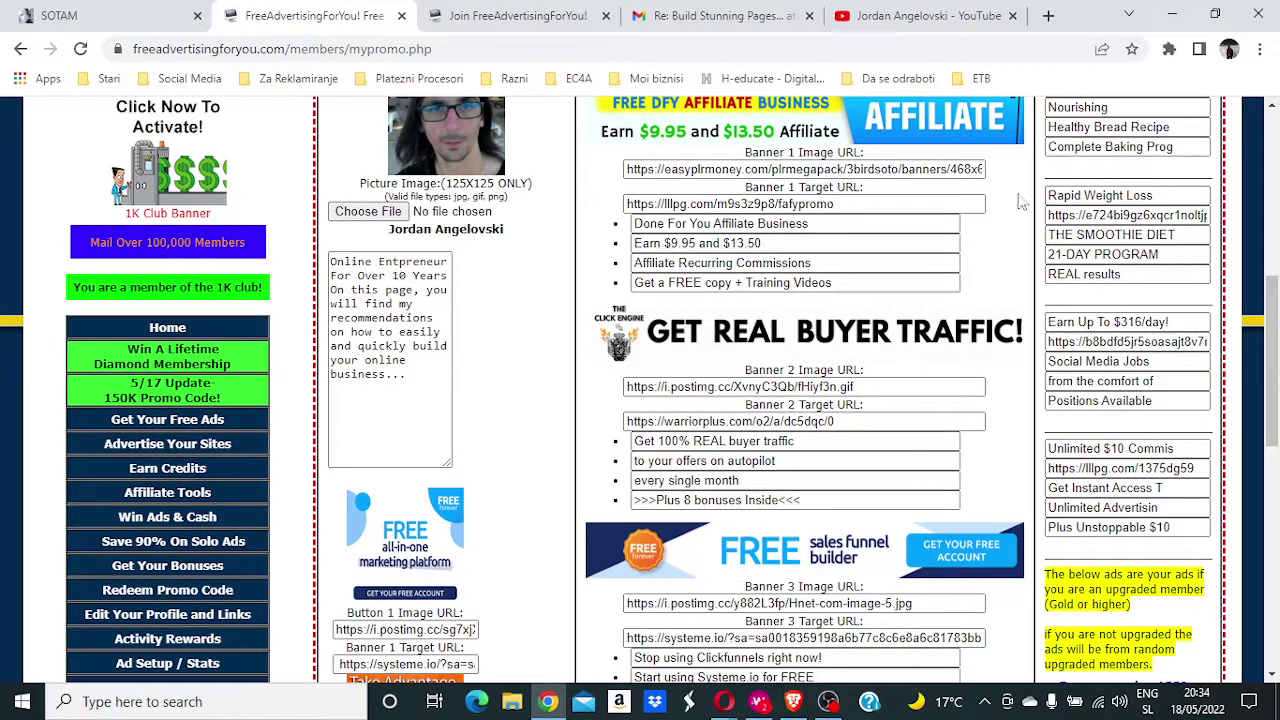
left_click_drag(1050, 215, 1205, 212)
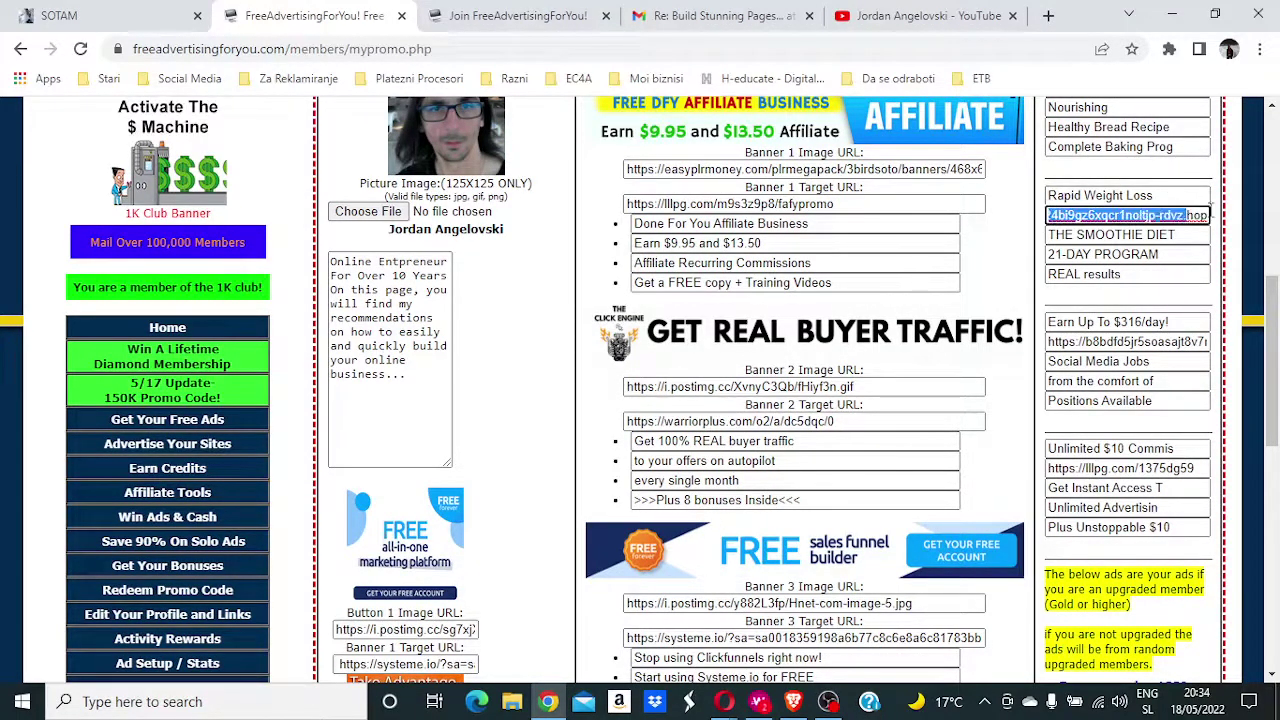
scroll(655, 262, "down", 2)
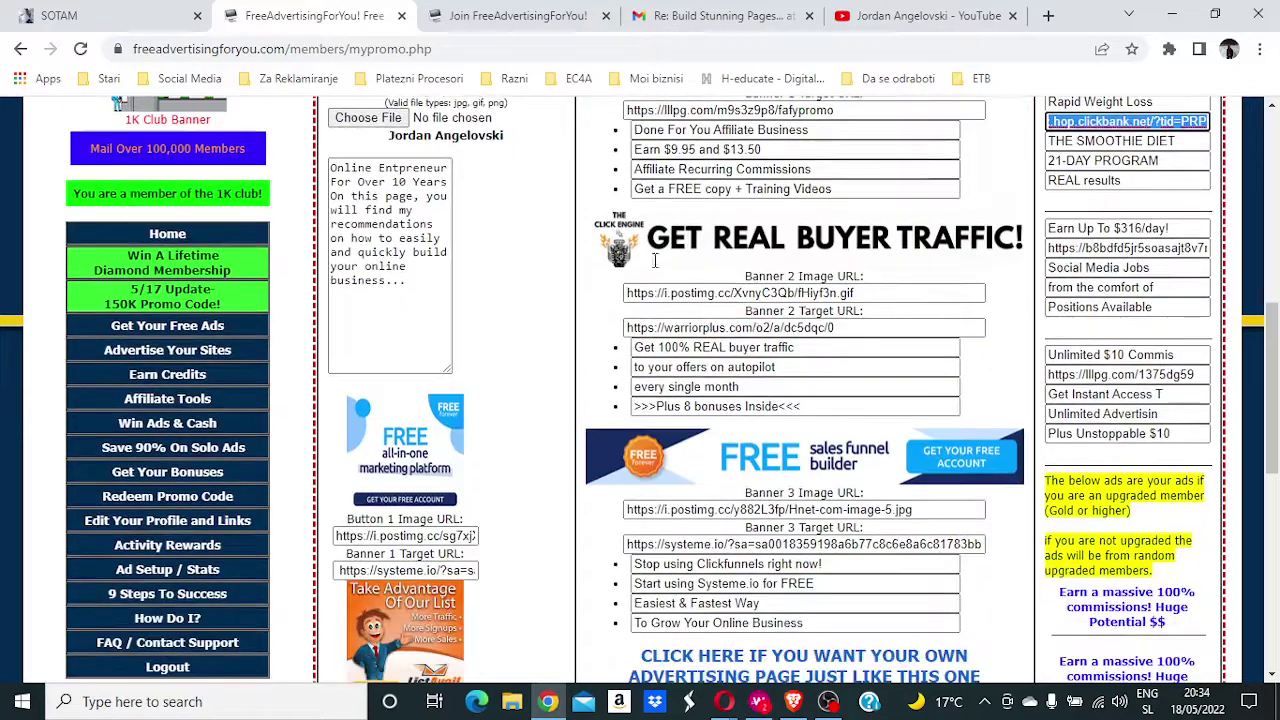
Step: Review the profile picture, description and button entries of the My Promo Page setup, and highlight the Button 1 image URL
scroll(475, 165, "up", 3)
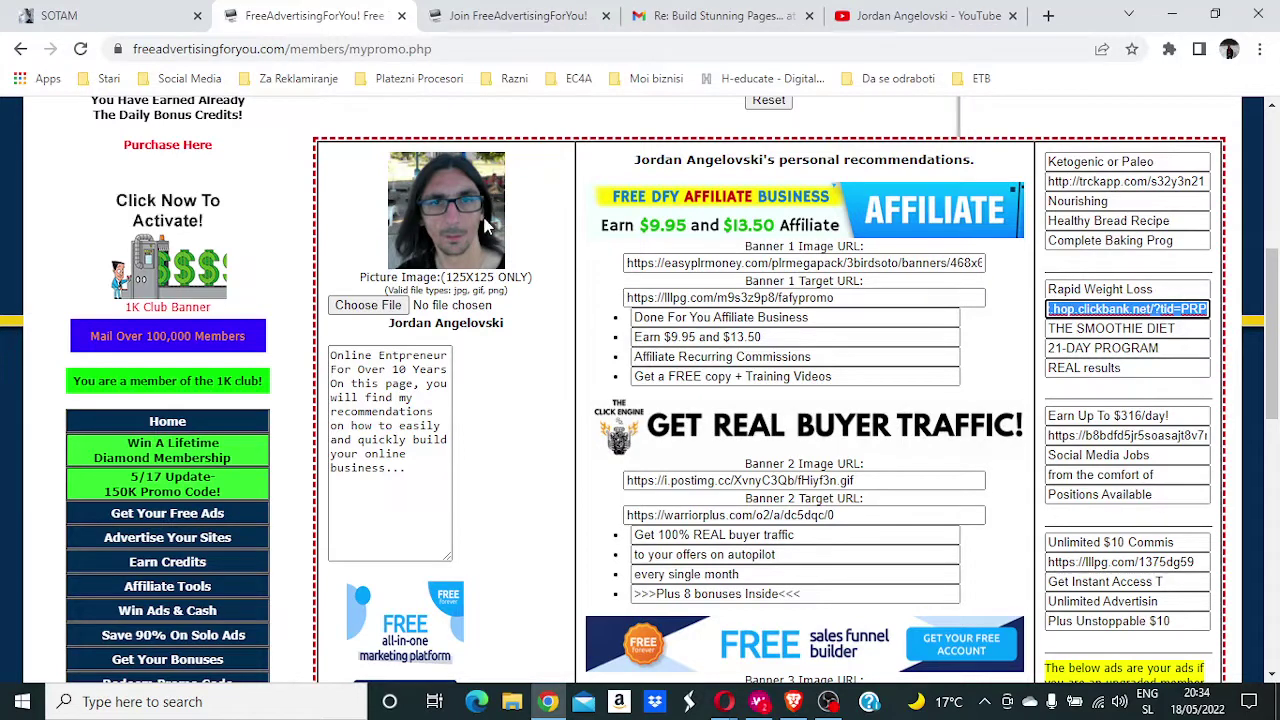
scroll(440, 348, "down", 1)
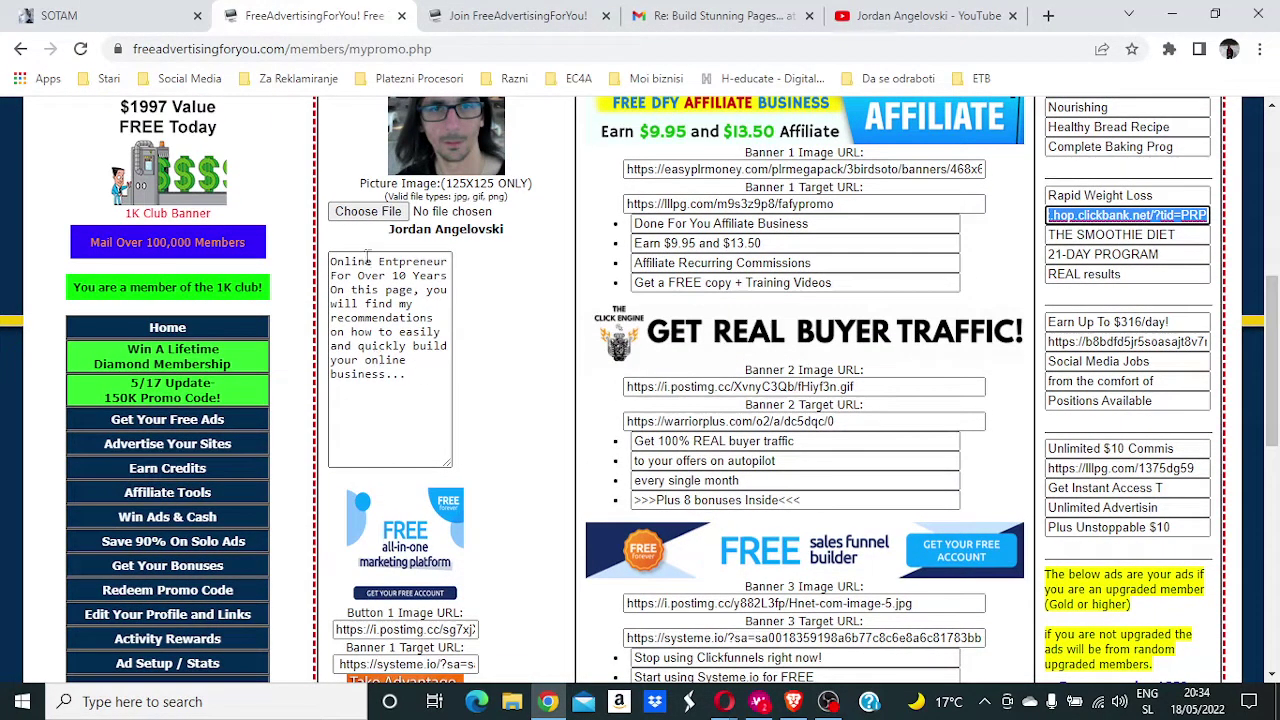
scroll(517, 292, "down", 1)
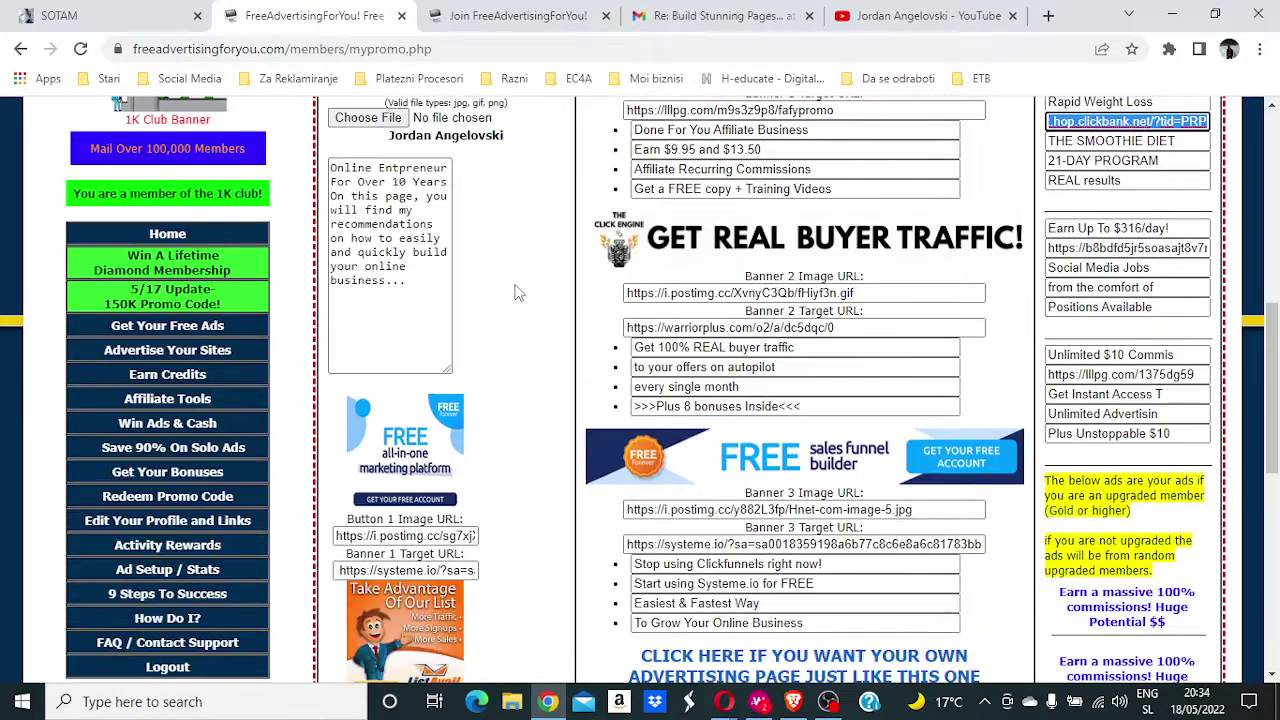
scroll(517, 290, "down", 2)
scroll(517, 290, "down", 1)
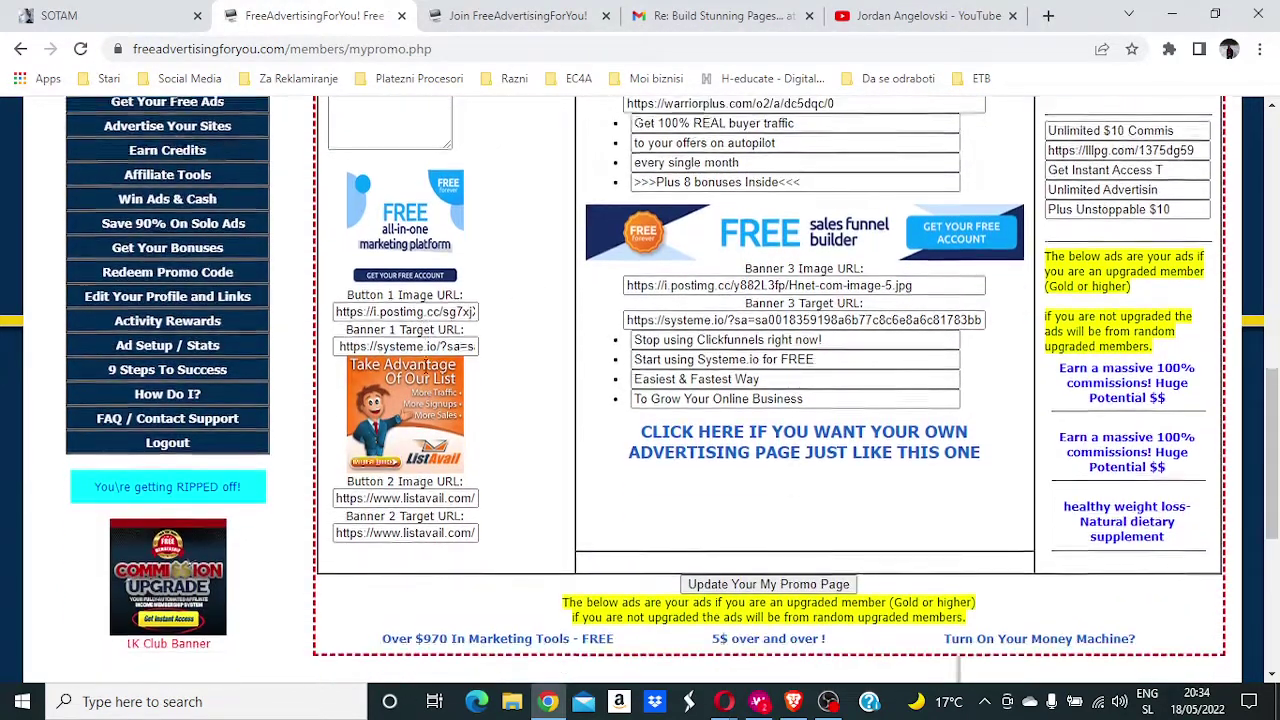
scroll(426, 366, "down", 1)
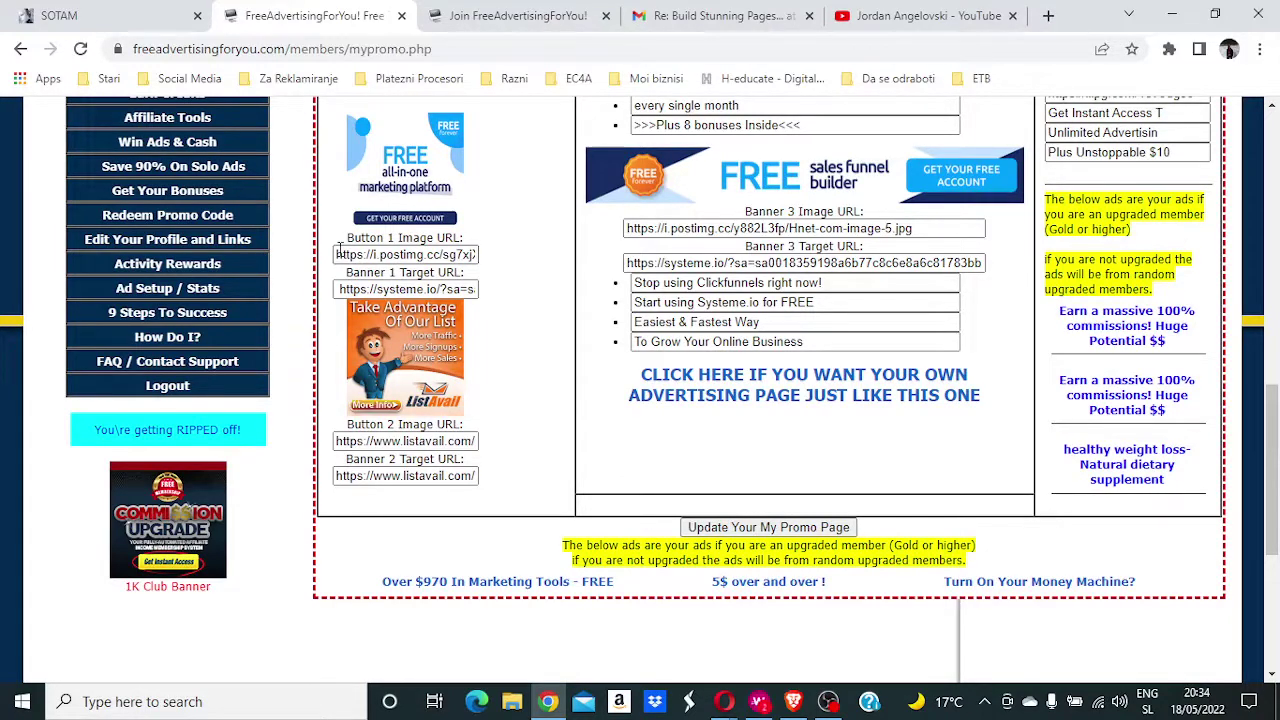
left_click_drag(337, 254, 593, 259)
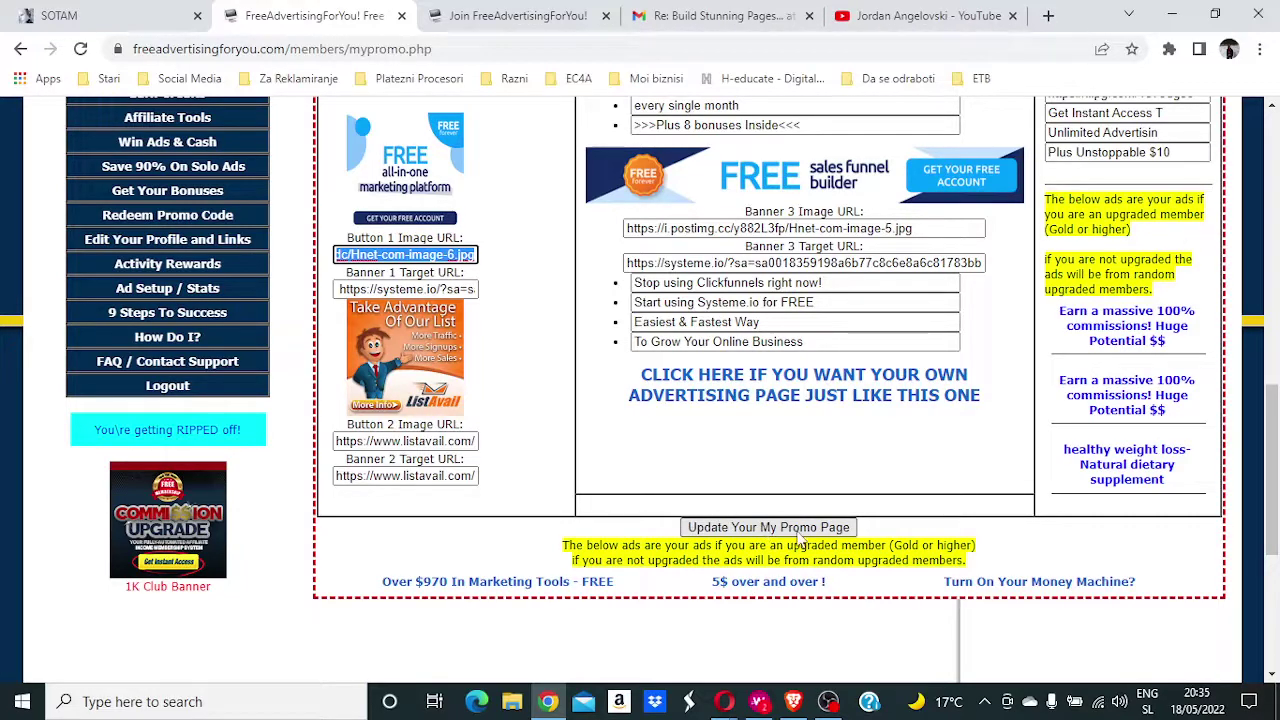
Step: Go back to the My Promo Page URL in the setup and check it against the public promo page
scroll(806, 535, "up", 1)
scroll(806, 535, "up", 3)
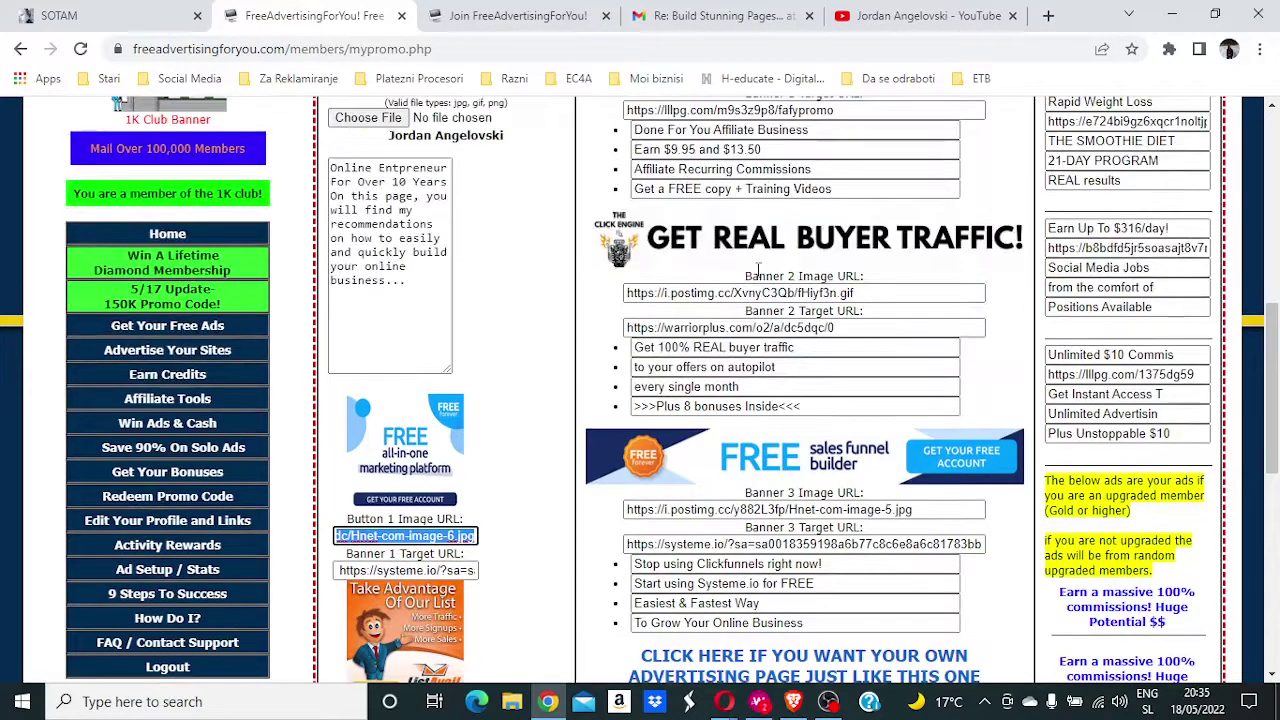
scroll(830, 495, "up", 3)
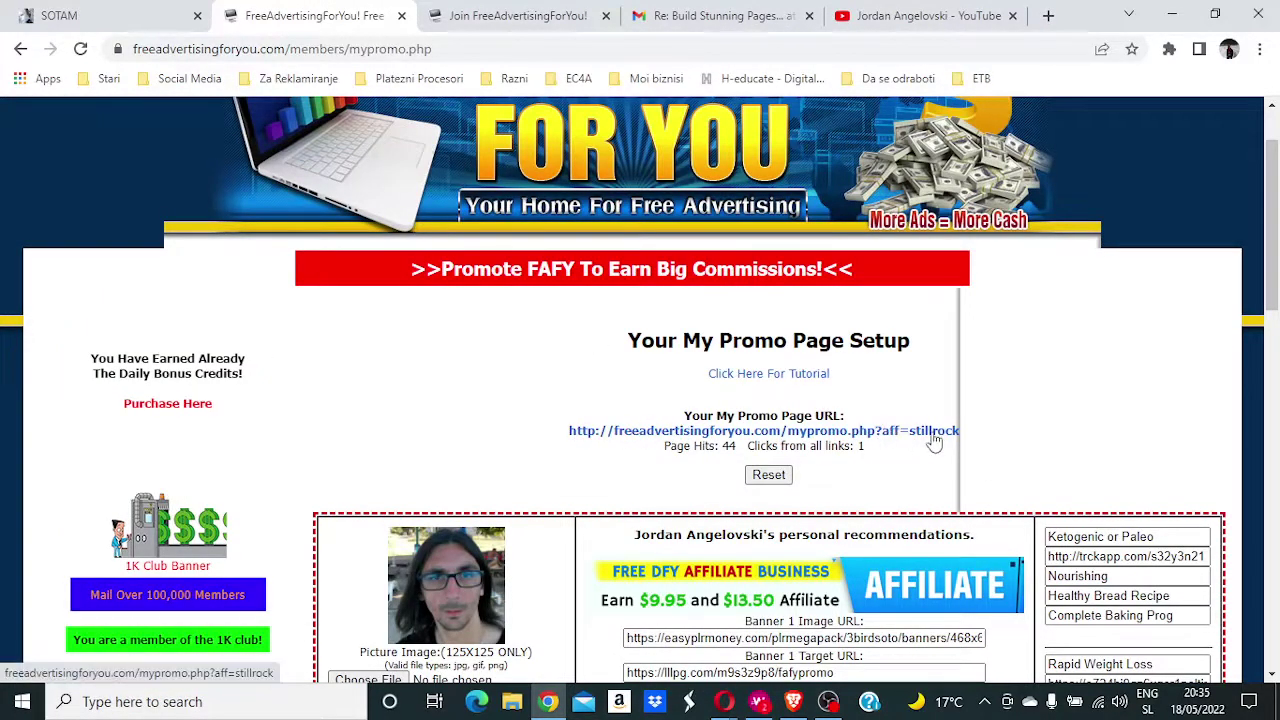
left_click(480, 12)
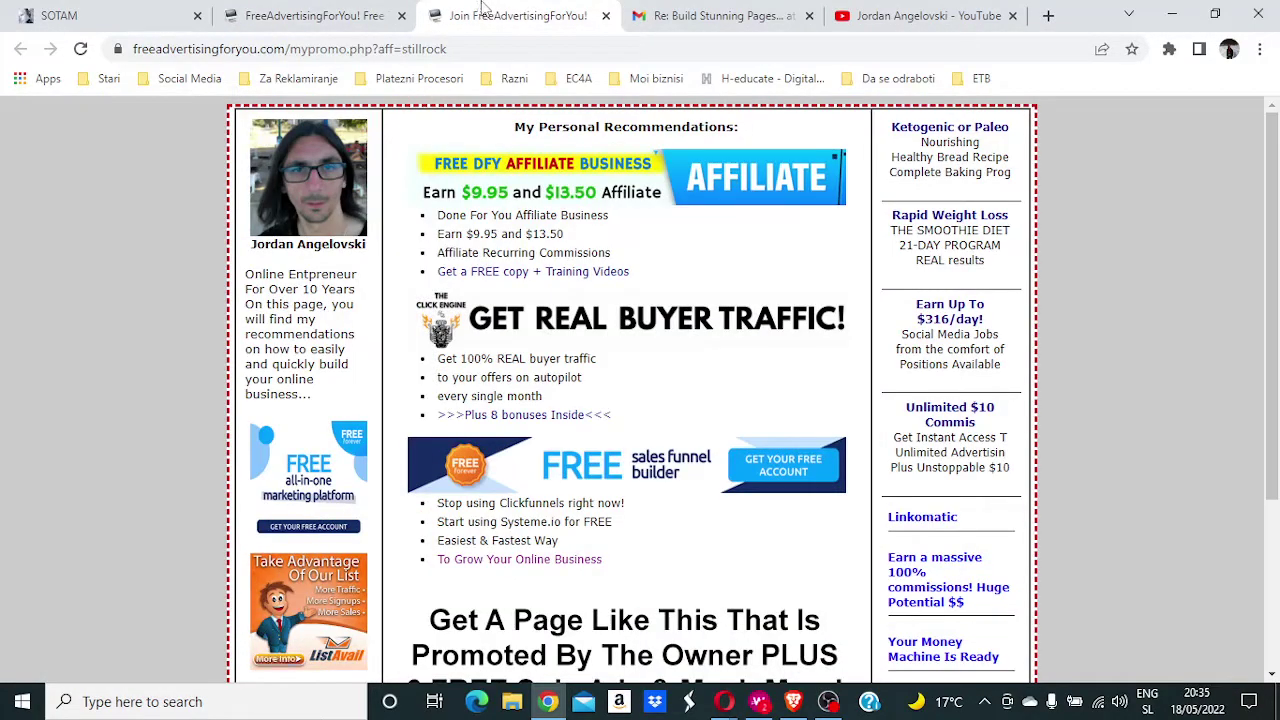
left_click(310, 15)
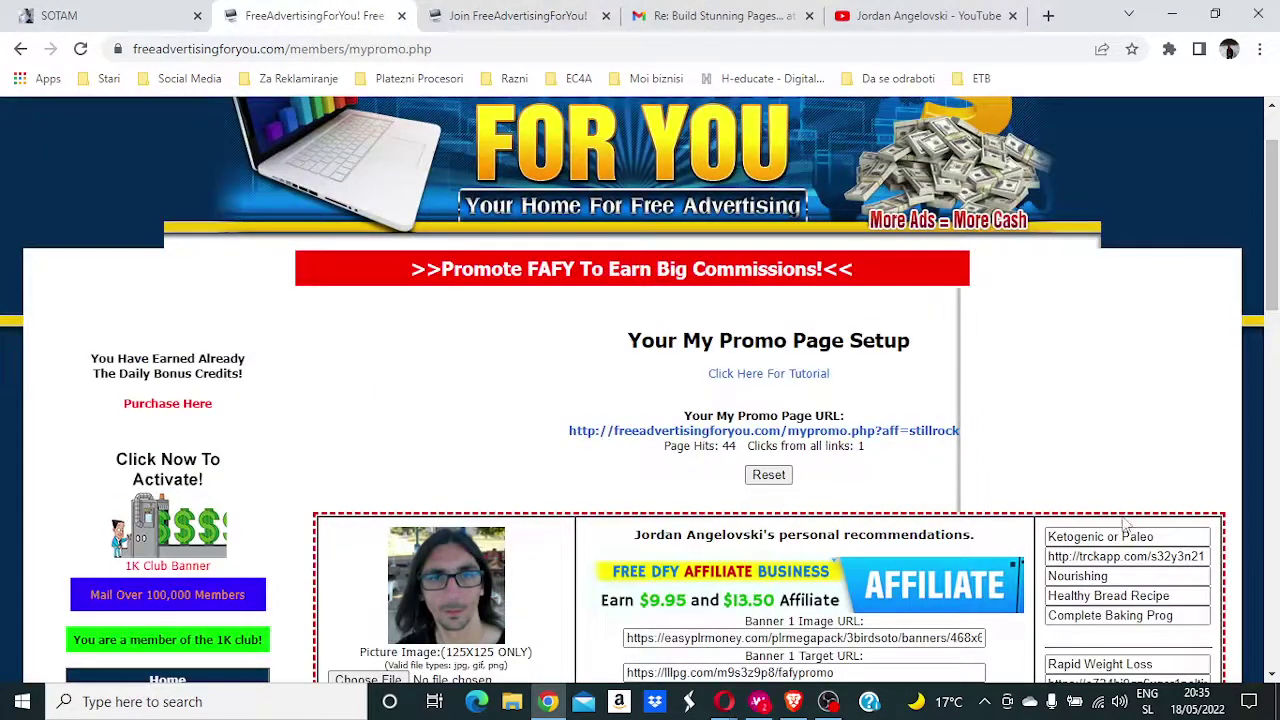
Step: Select the full My Promo Page URL below the setup heading and copy it
right_click(939, 434)
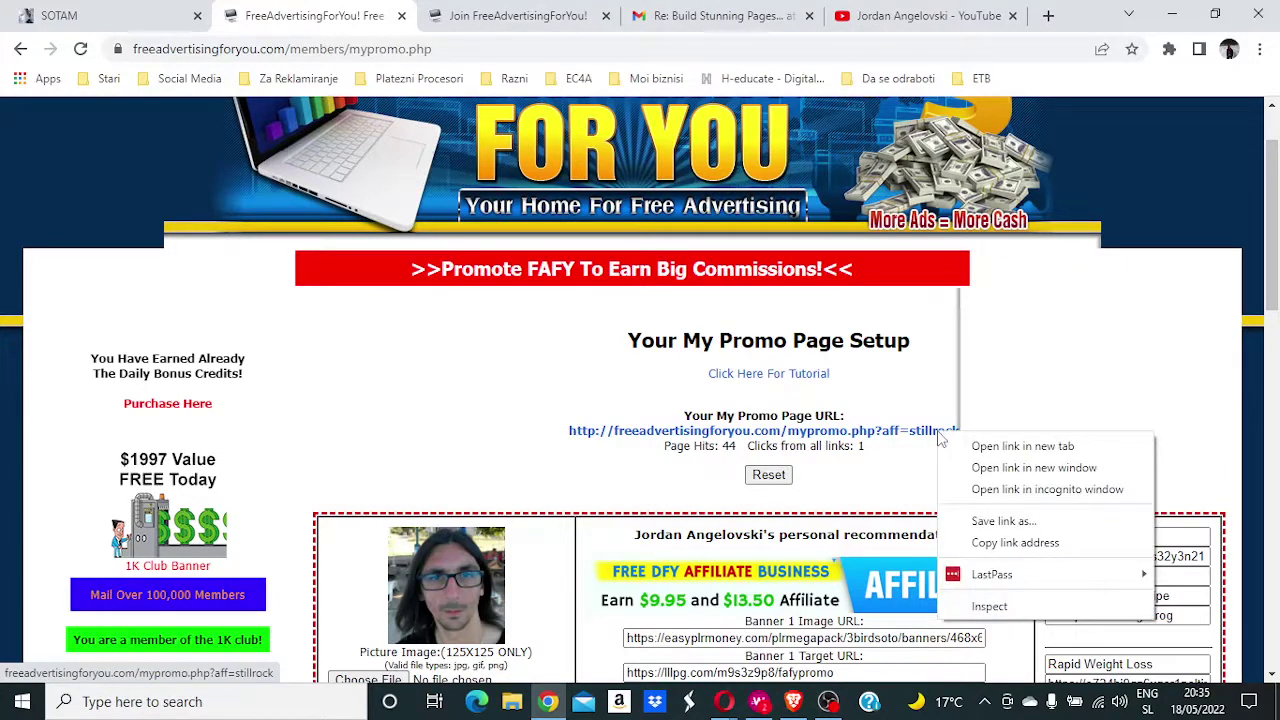
left_click(900, 502)
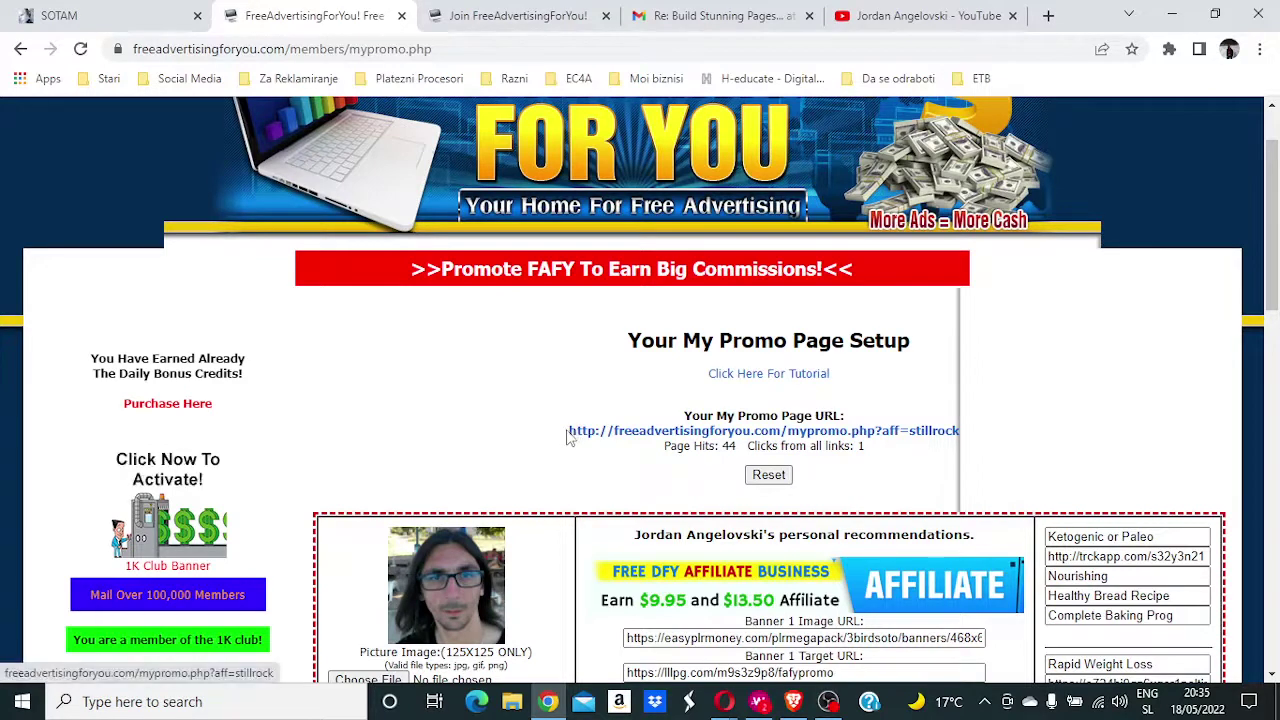
left_click_drag(570, 432, 957, 423)
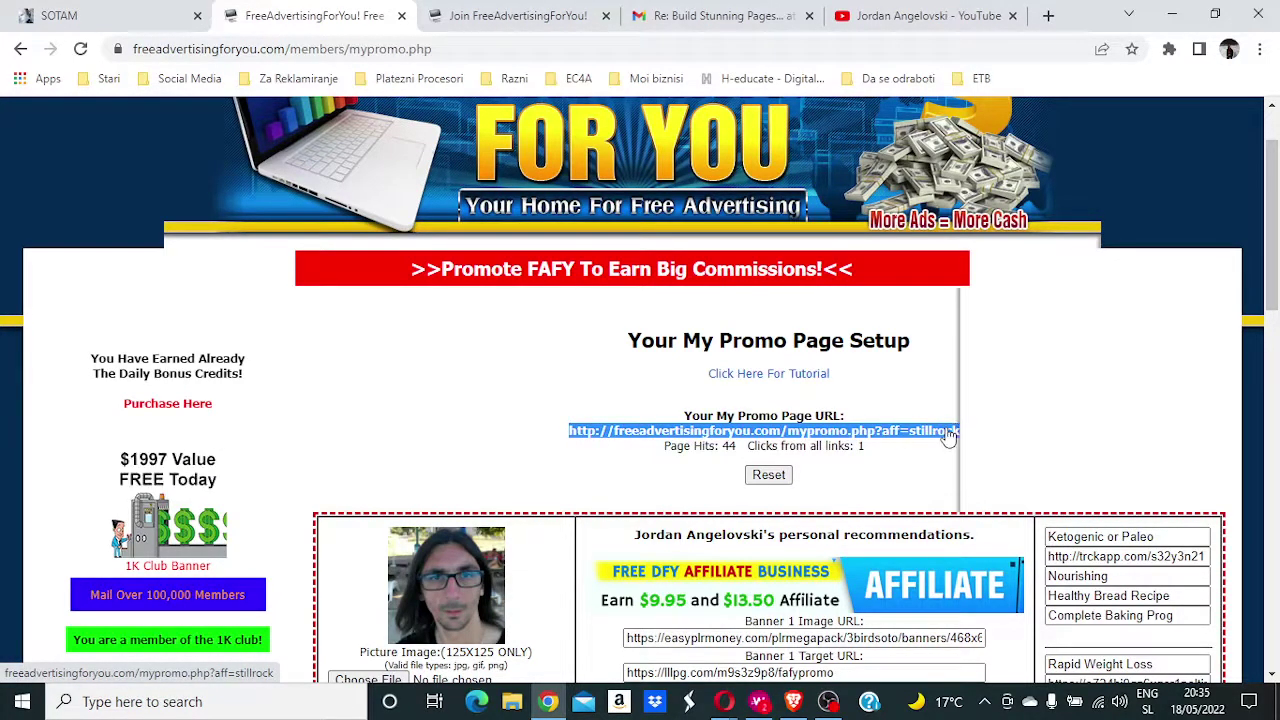
right_click(948, 436)
left_click(1015, 308)
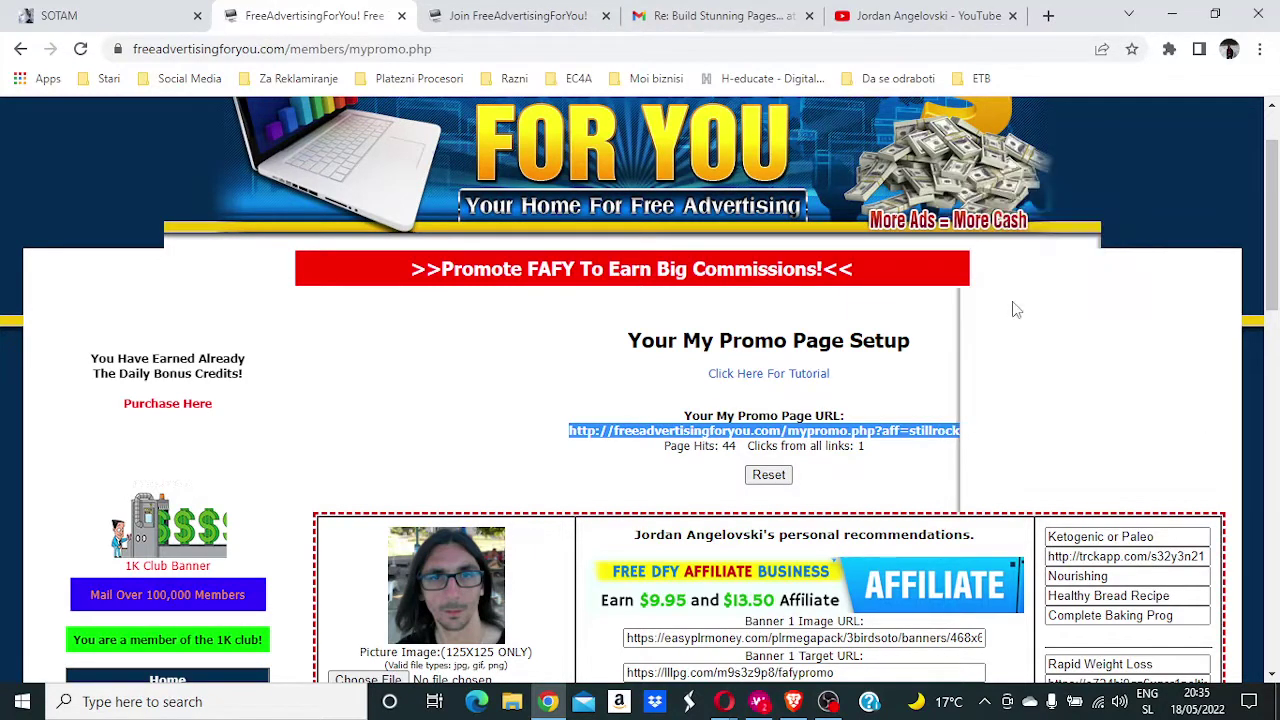
Step: Open the copied My Promo Page URL in a new browser tab and look over the public page
left_click(1048, 15)
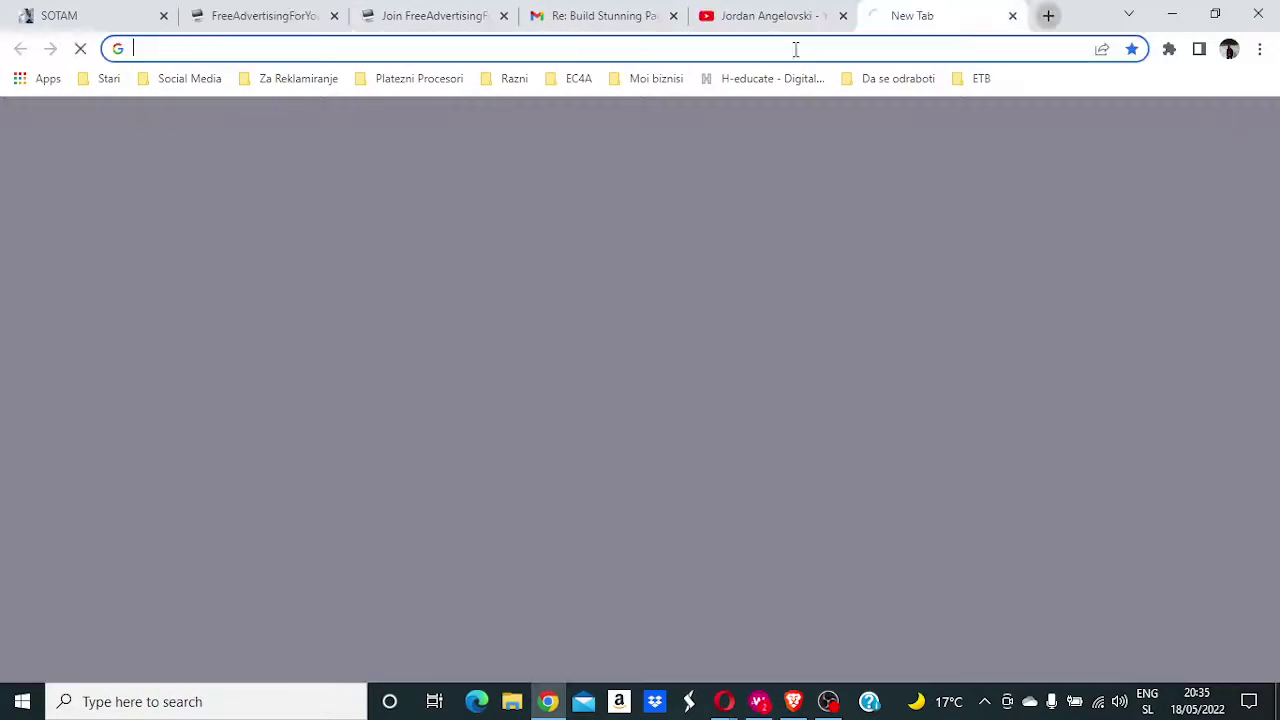
right_click(795, 50)
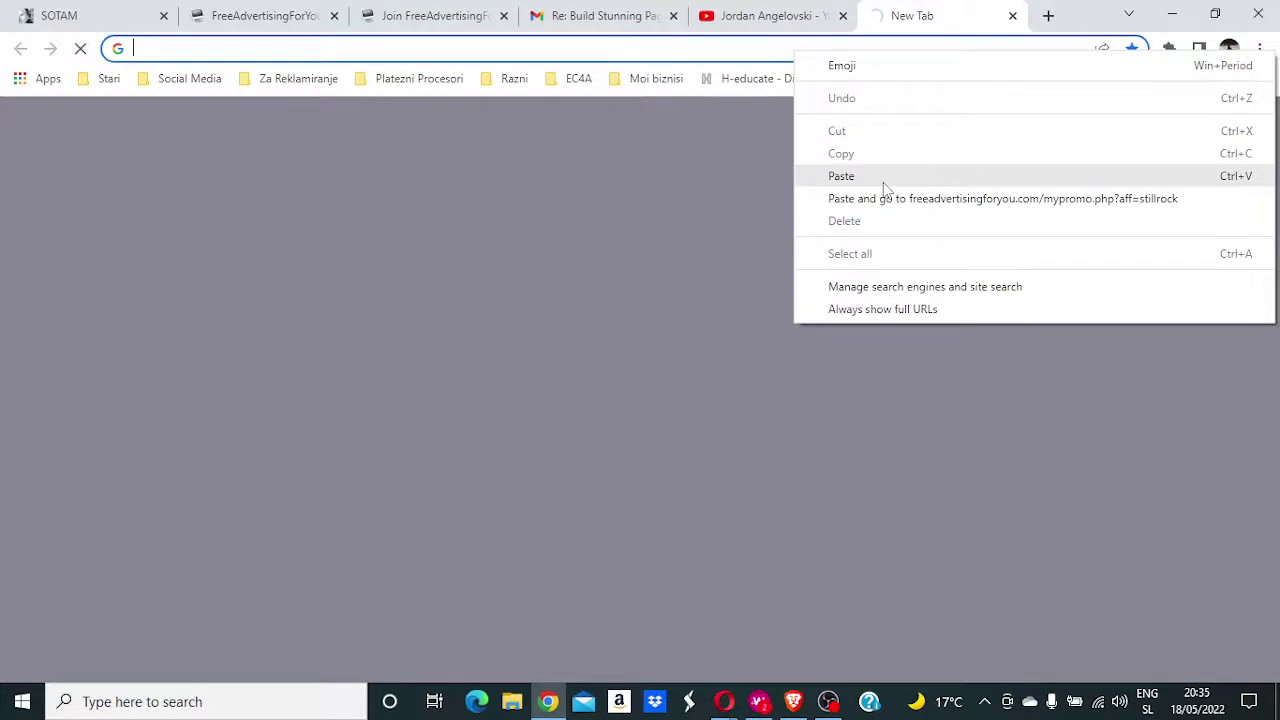
left_click(884, 187)
key("Return")
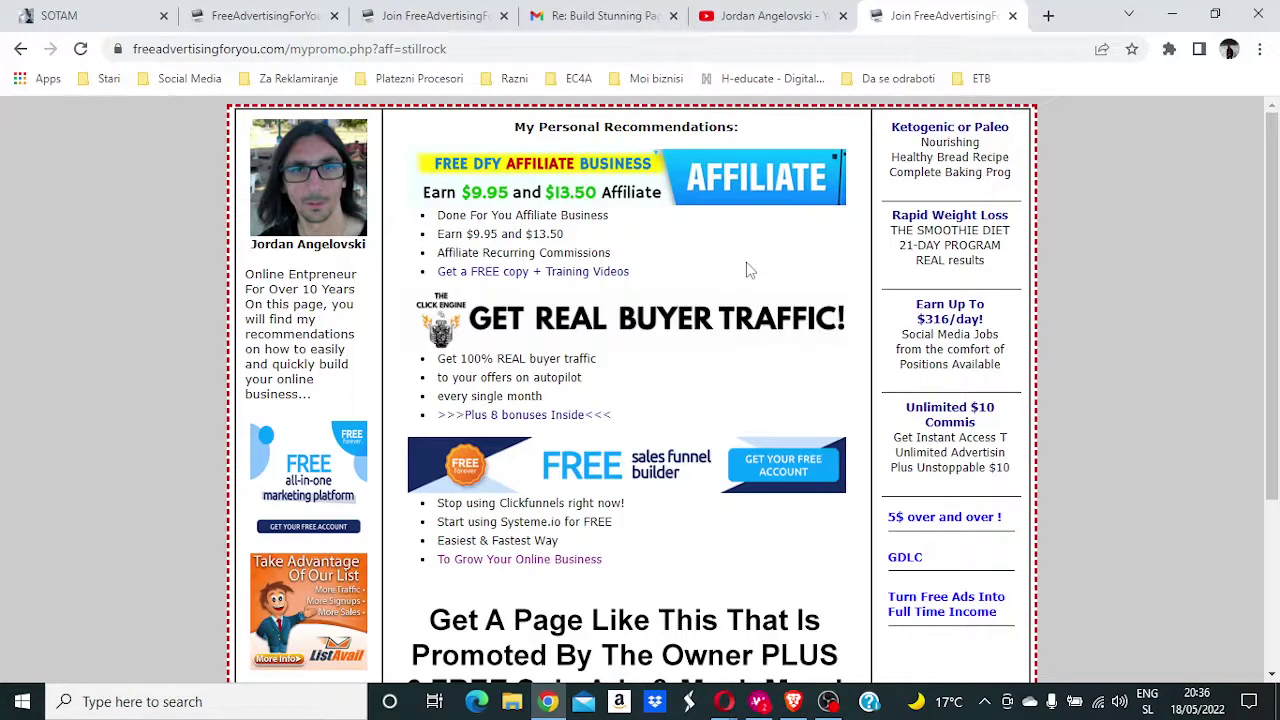
scroll(749, 271, "down", 1)
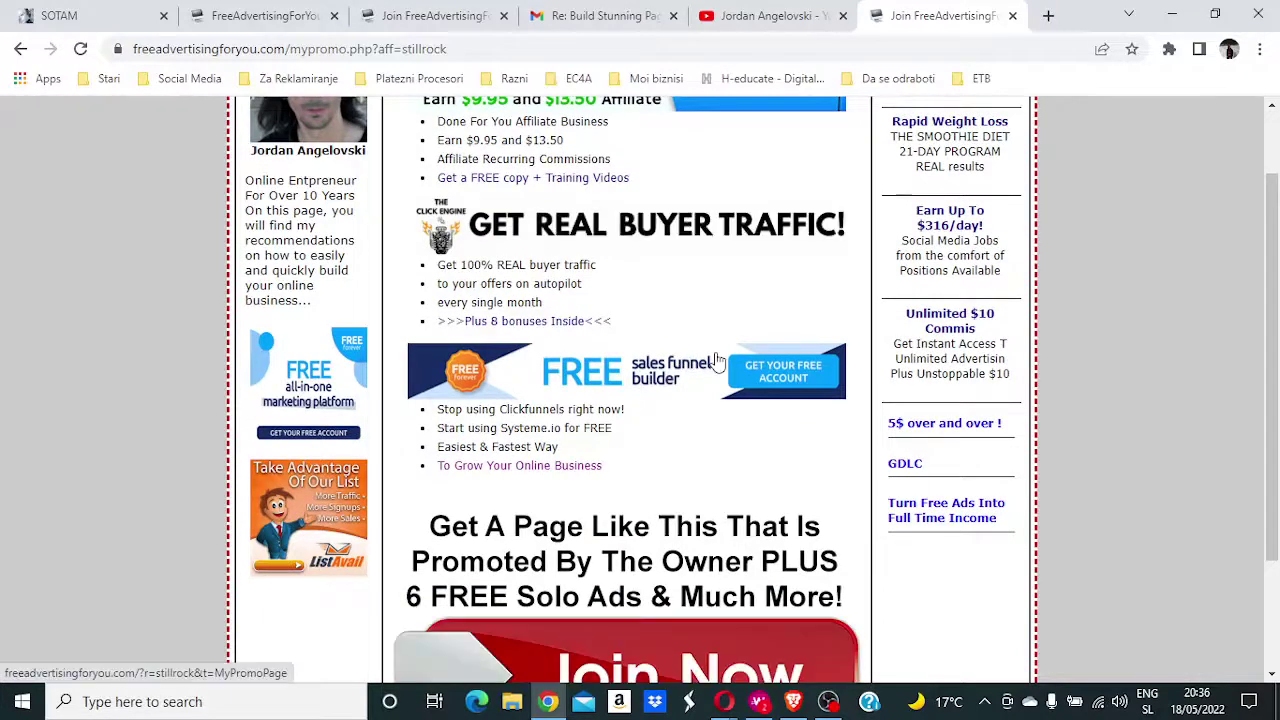
scroll(743, 289, "up", 1)
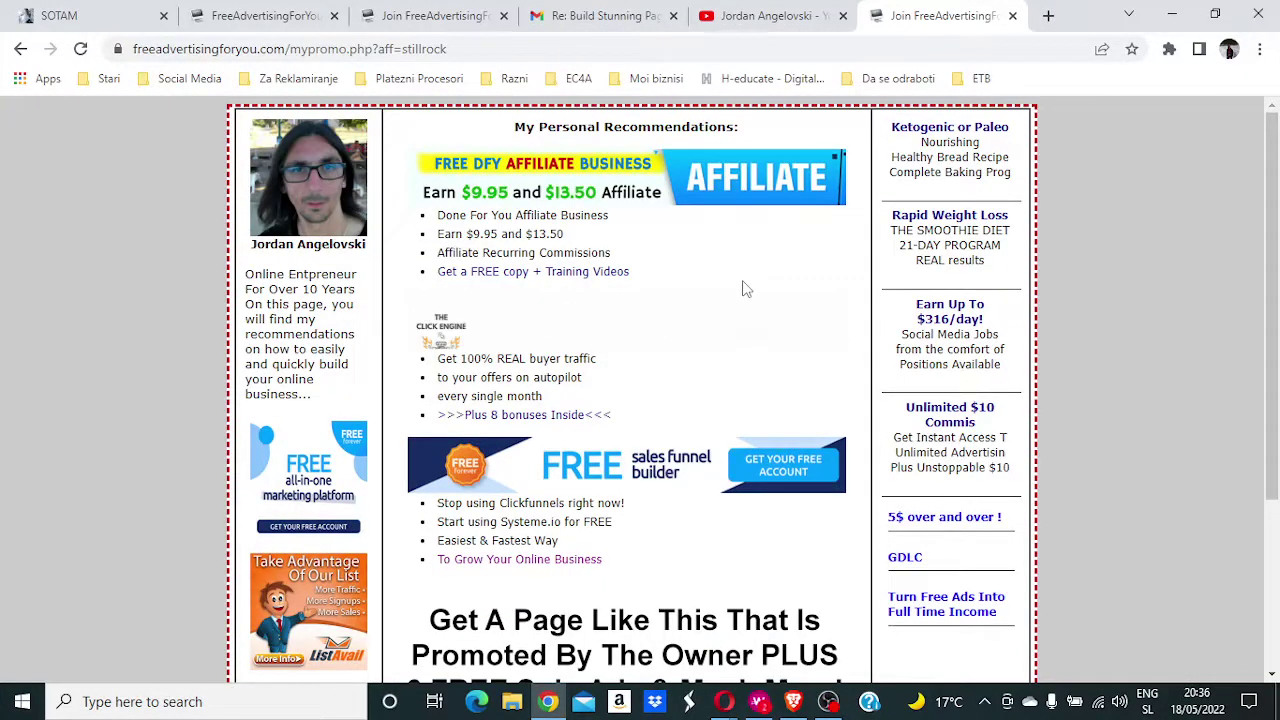